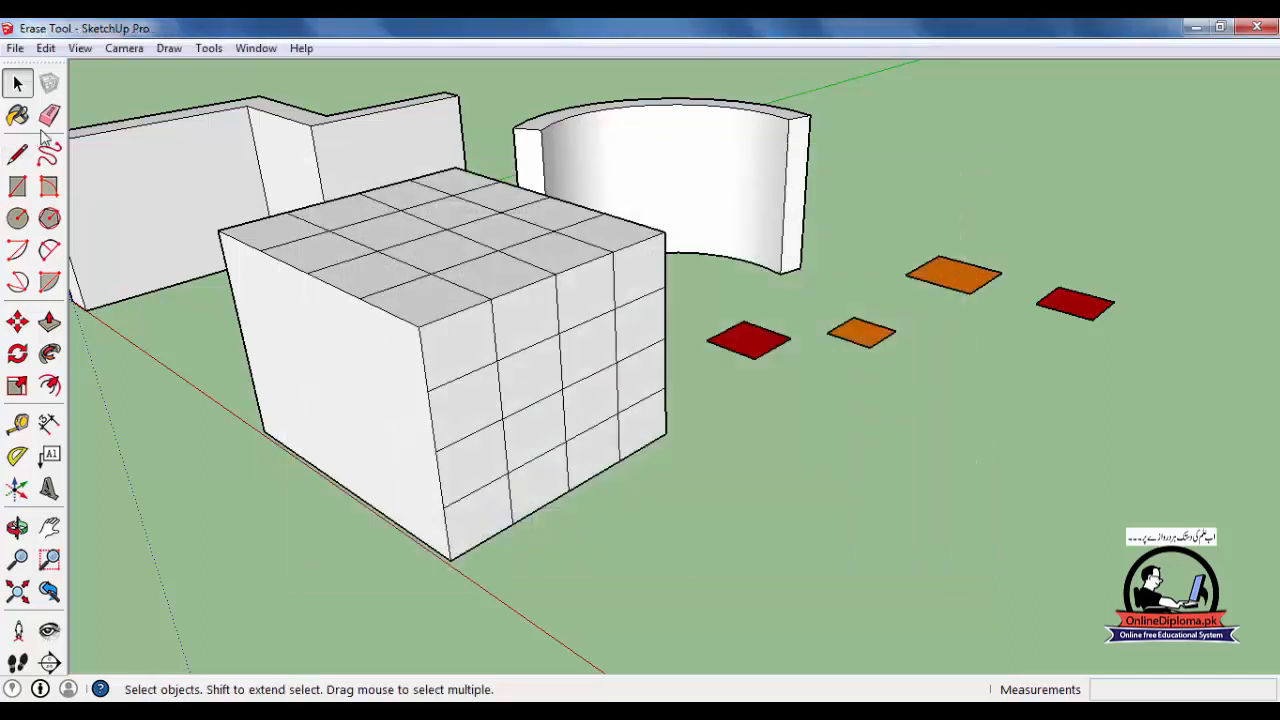
# Erase individual inner grid edges in the upper part of the box's gridded vertical face with the Eraser tool.
pyautogui.press('e')
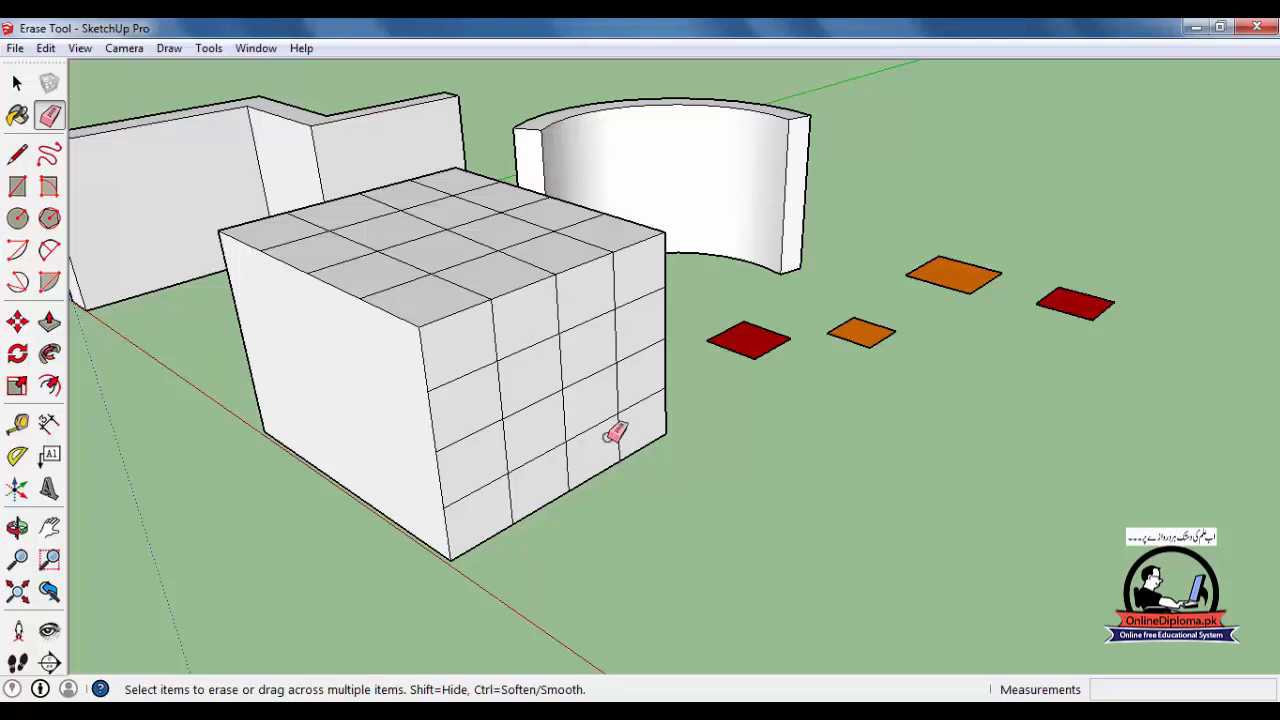
pyautogui.click(560, 305)
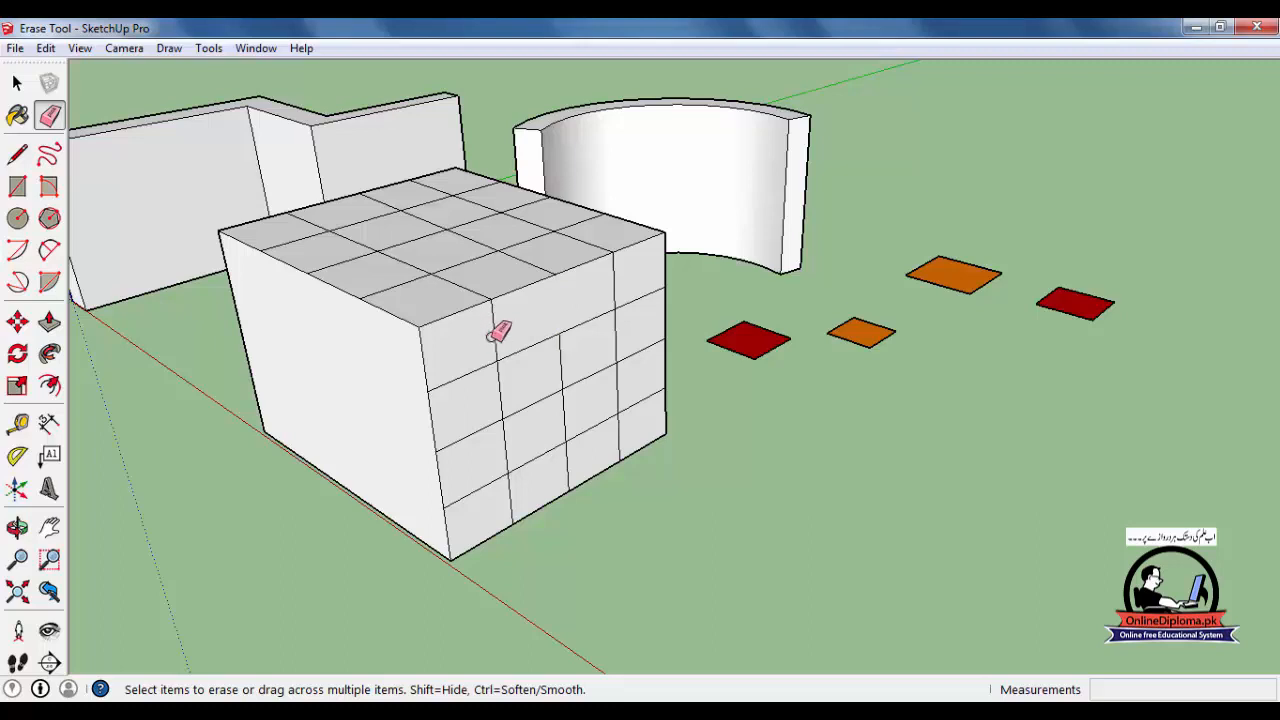
pyautogui.click(497, 331)
pyautogui.click(492, 365)
pyautogui.click(503, 358)
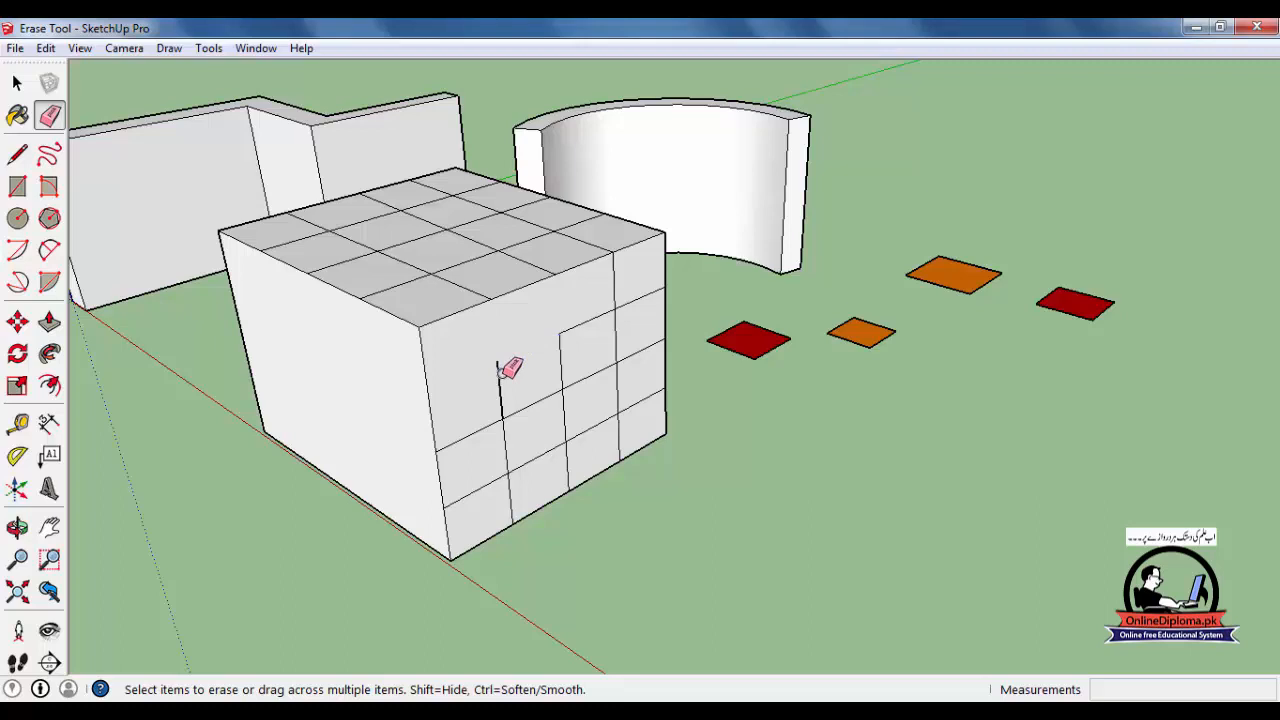
pyautogui.click(502, 392)
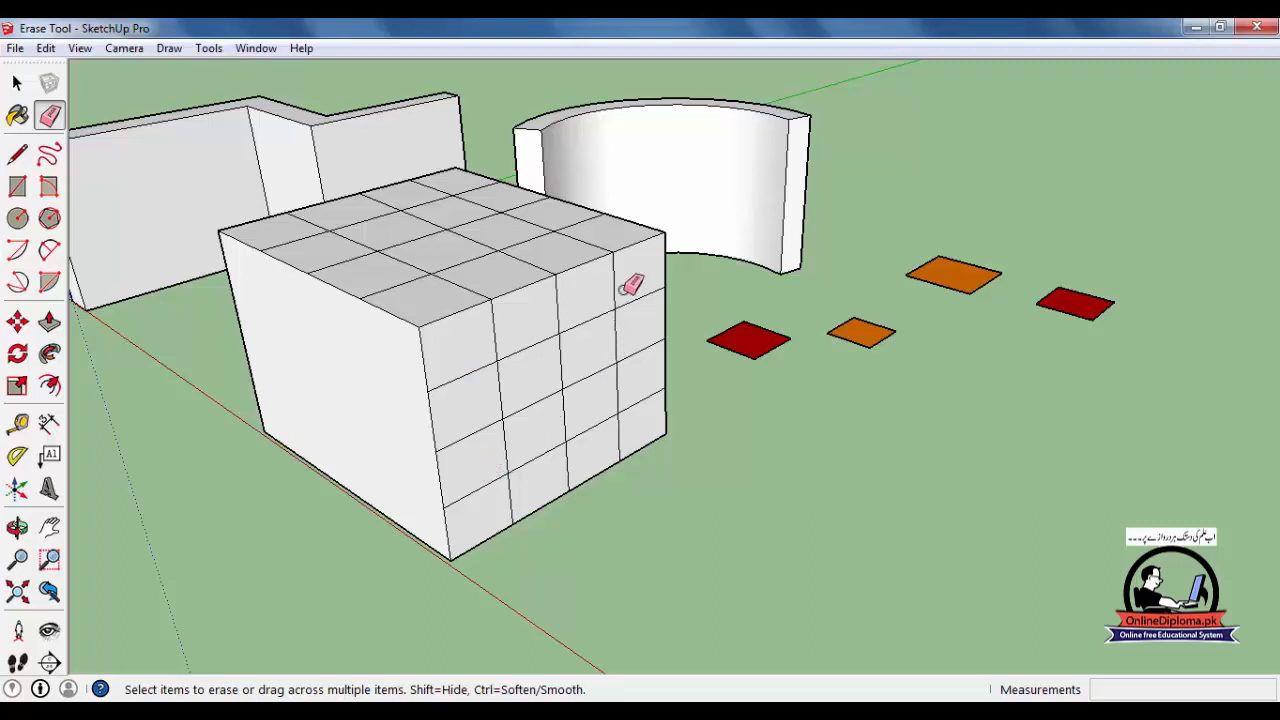
# Erase all inner grid edges on the box's gridded vertical face, plus edge segments that face shares with the top.
pyautogui.moveTo(471, 360)
pyautogui.mouseDown()
pyautogui.moveTo(563, 338)
pyautogui.moveTo(572, 318)
pyautogui.moveTo(546, 332)
pyautogui.moveTo(564, 304)
pyautogui.moveTo(494, 322)
pyautogui.moveTo(616, 298)
pyautogui.moveTo(617, 350)
pyautogui.moveTo(480, 434)
pyautogui.moveTo(512, 450)
pyautogui.moveTo(523, 480)
pyautogui.moveTo(500, 477)
pyautogui.moveTo(650, 397)
pyautogui.mouseUp()
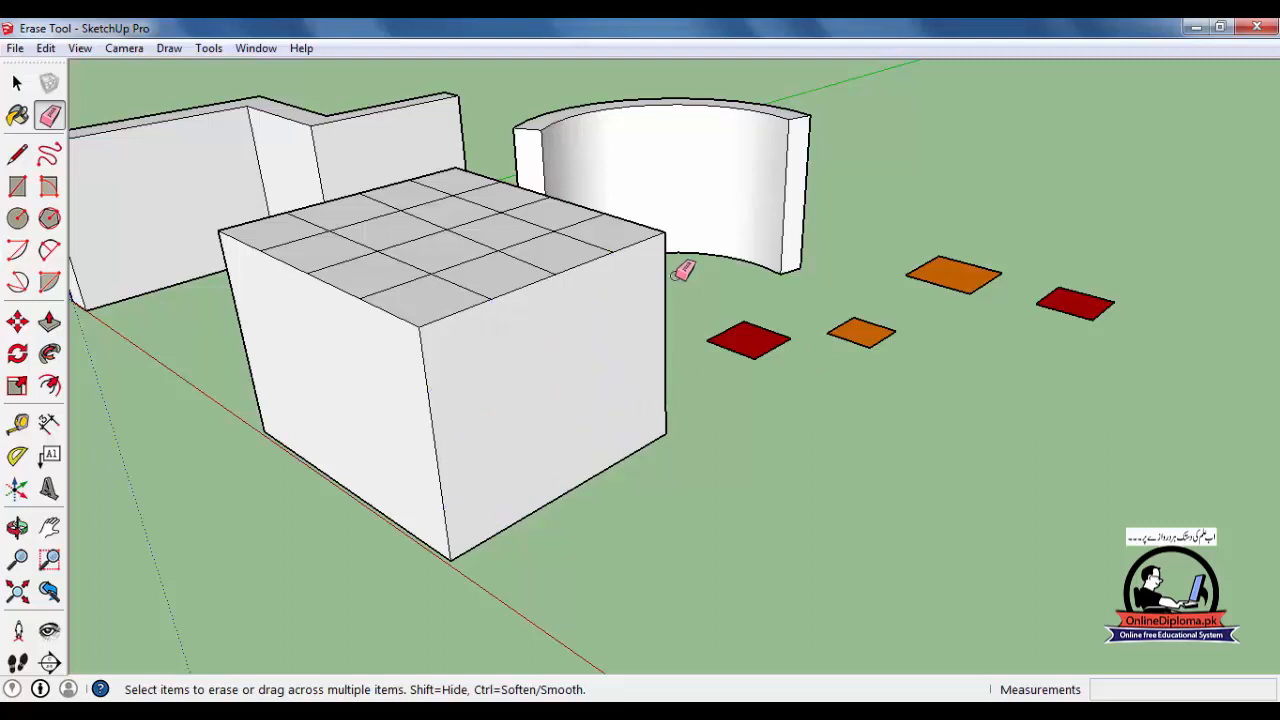
pyautogui.click(541, 280)
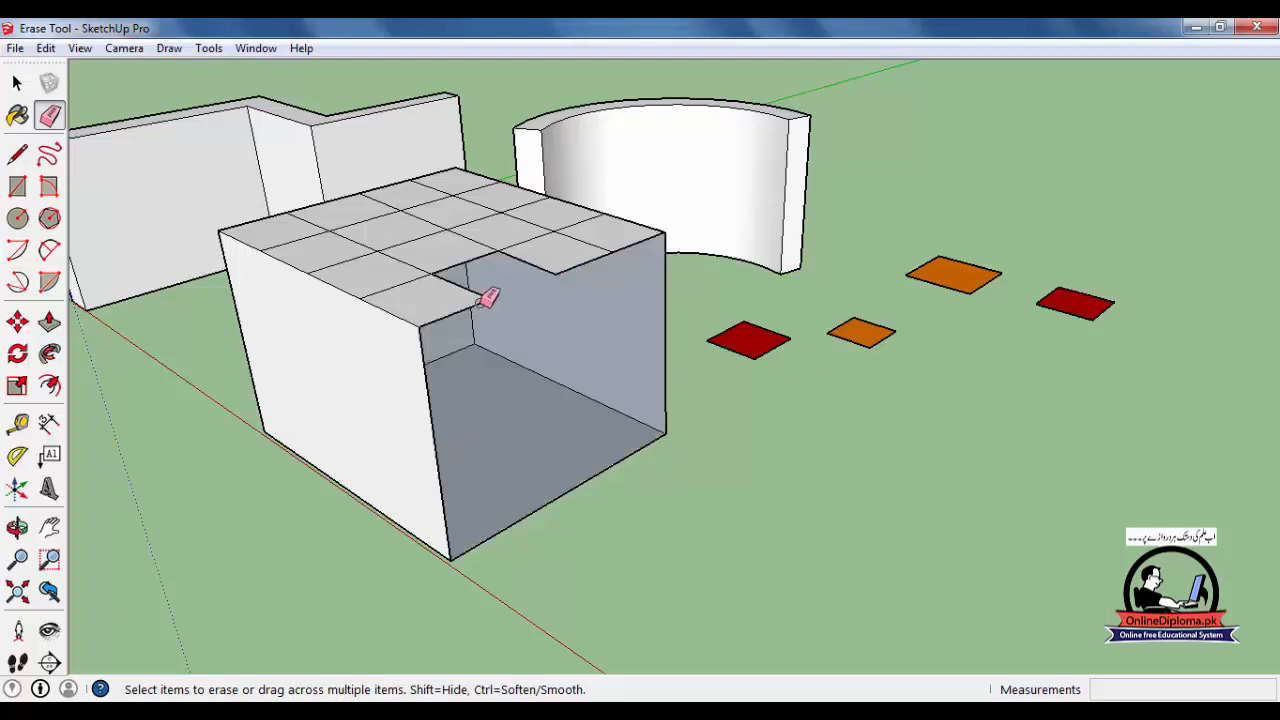
pyautogui.click(478, 298)
pyautogui.click(549, 271)
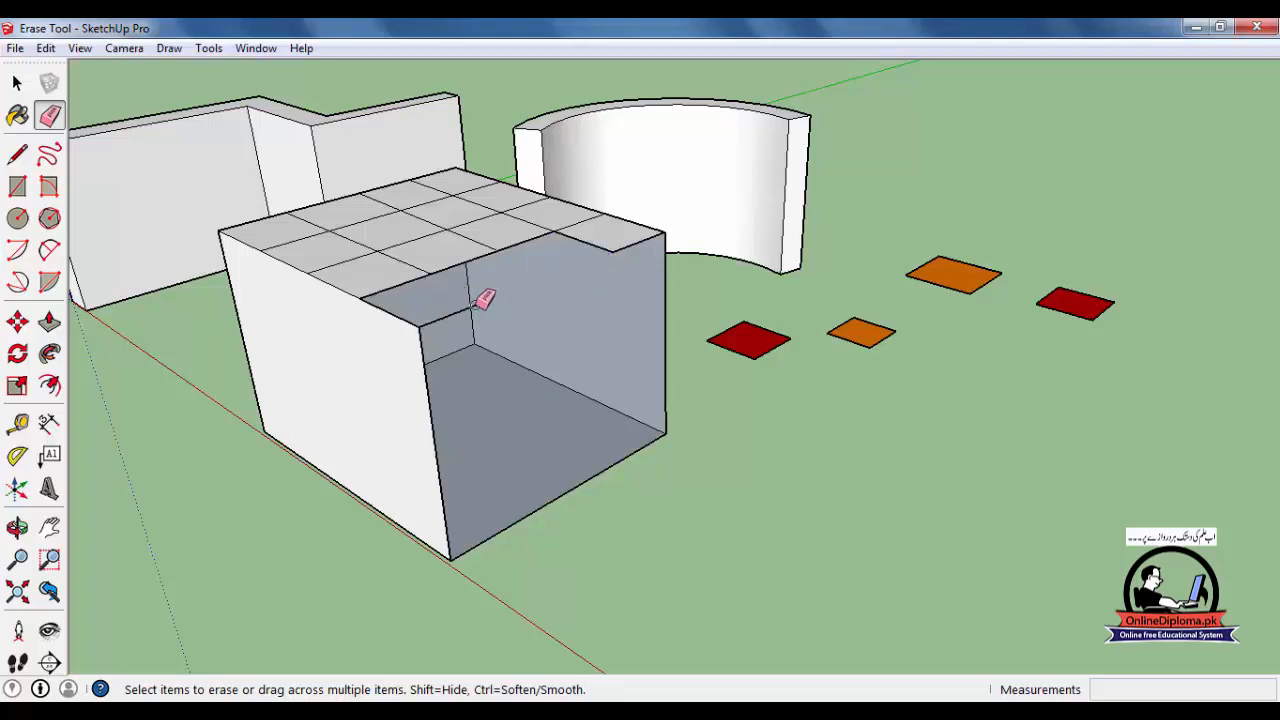
# Undo the erasures until the box's full grid and both faces are restored.
pyautogui.hotkey('ctrl', 'z')
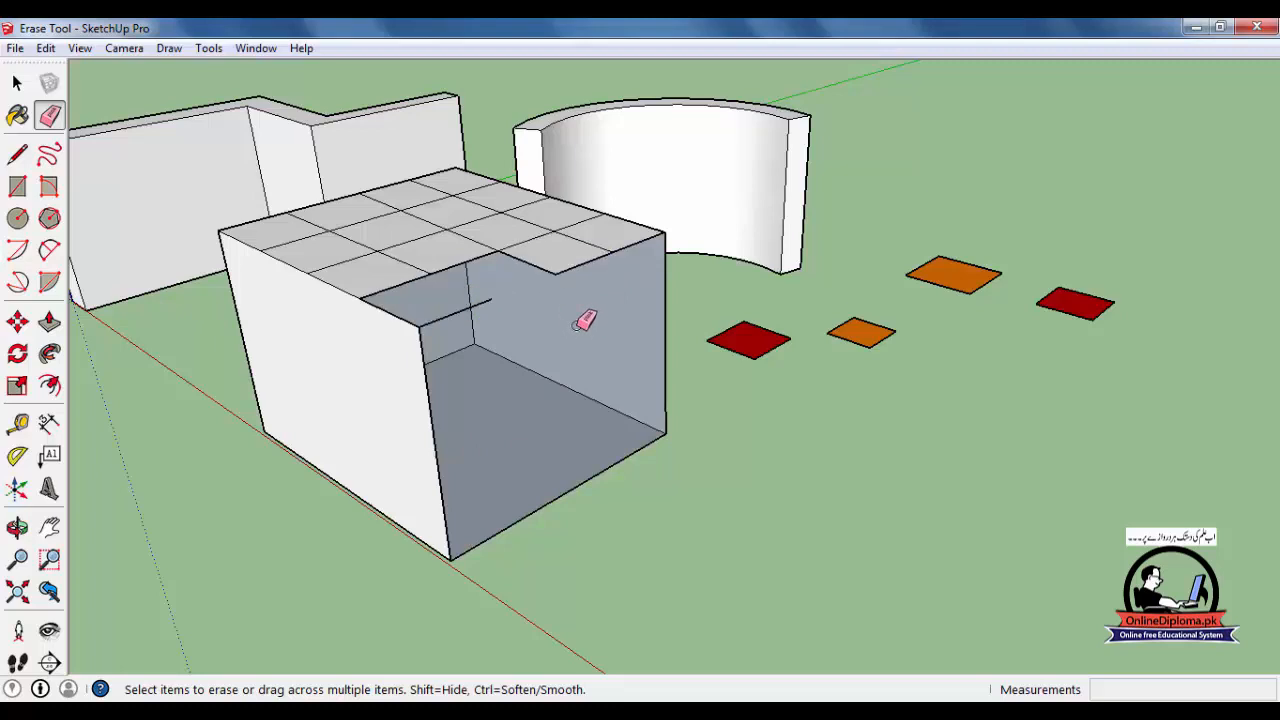
pyautogui.hotkey('ctrl', 'z')
pyautogui.hotkey('ctrl', 'z')
pyautogui.hotkey('ctrl', 'z')
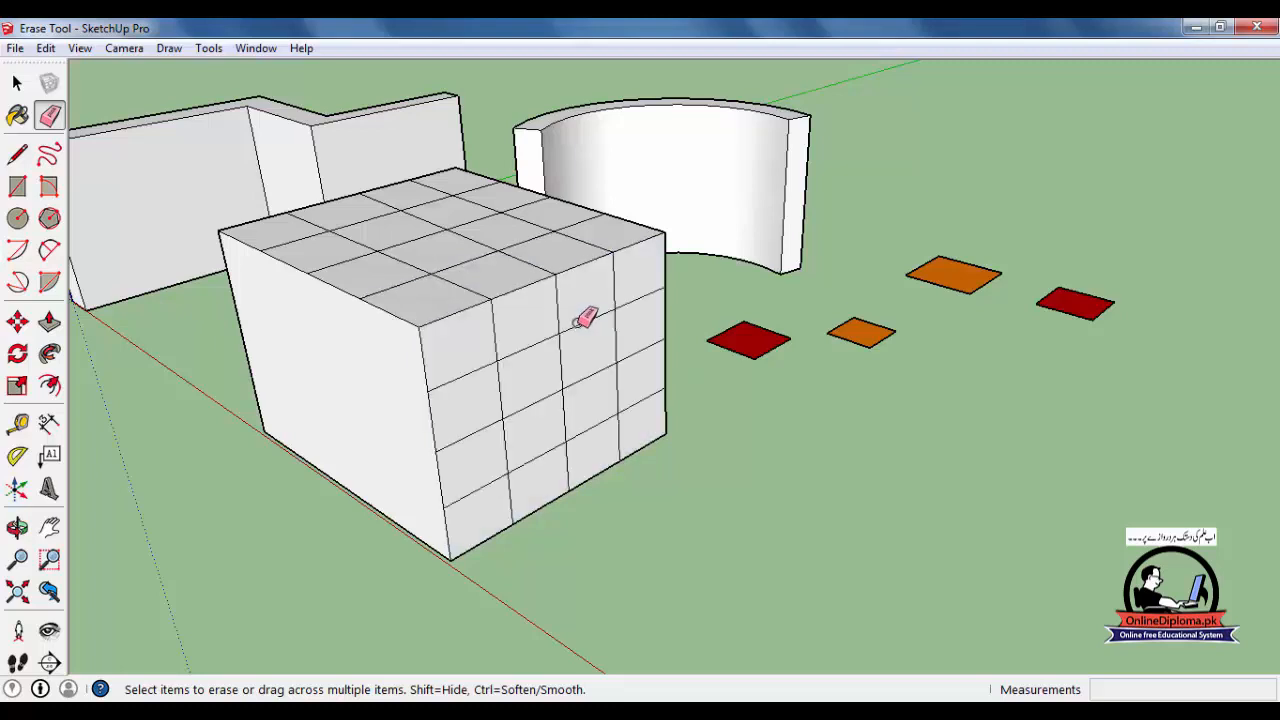
# Erase shared top-edge segments and inner grid edges to open holes in the box, and undo these erasures.
pyautogui.click(527, 288)
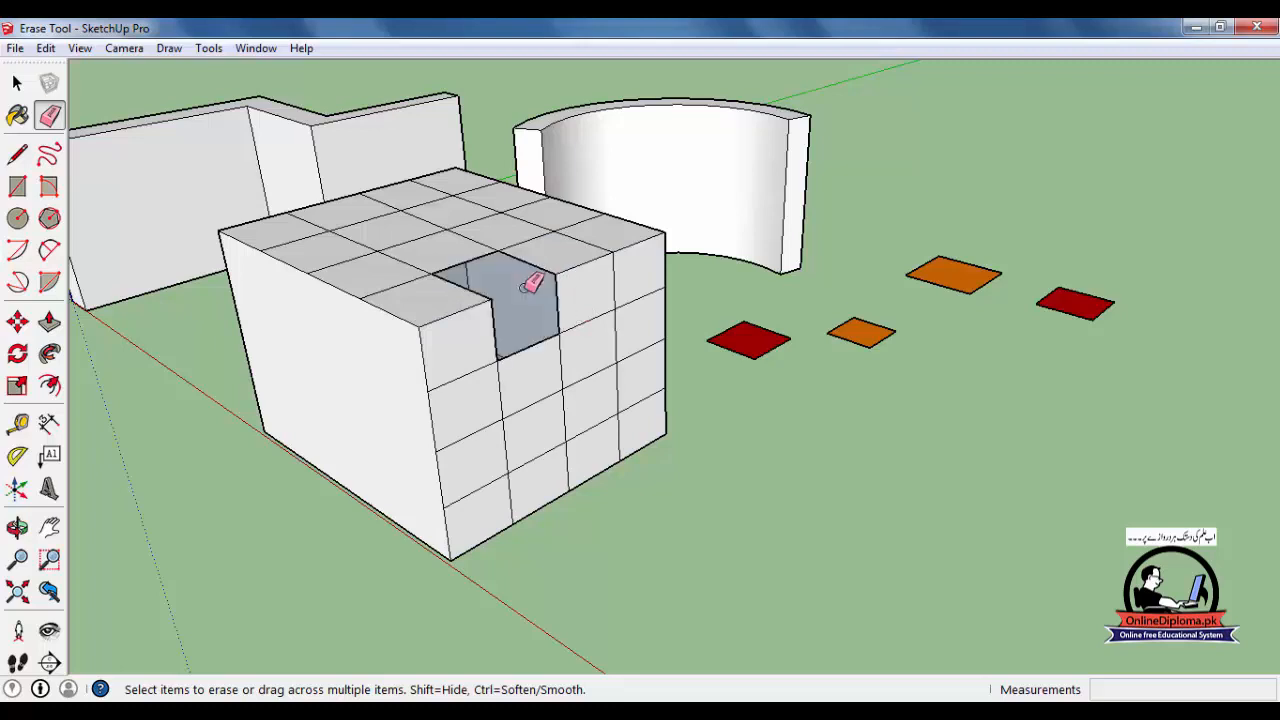
pyautogui.moveTo(572, 285); pyautogui.dragTo(550, 336)
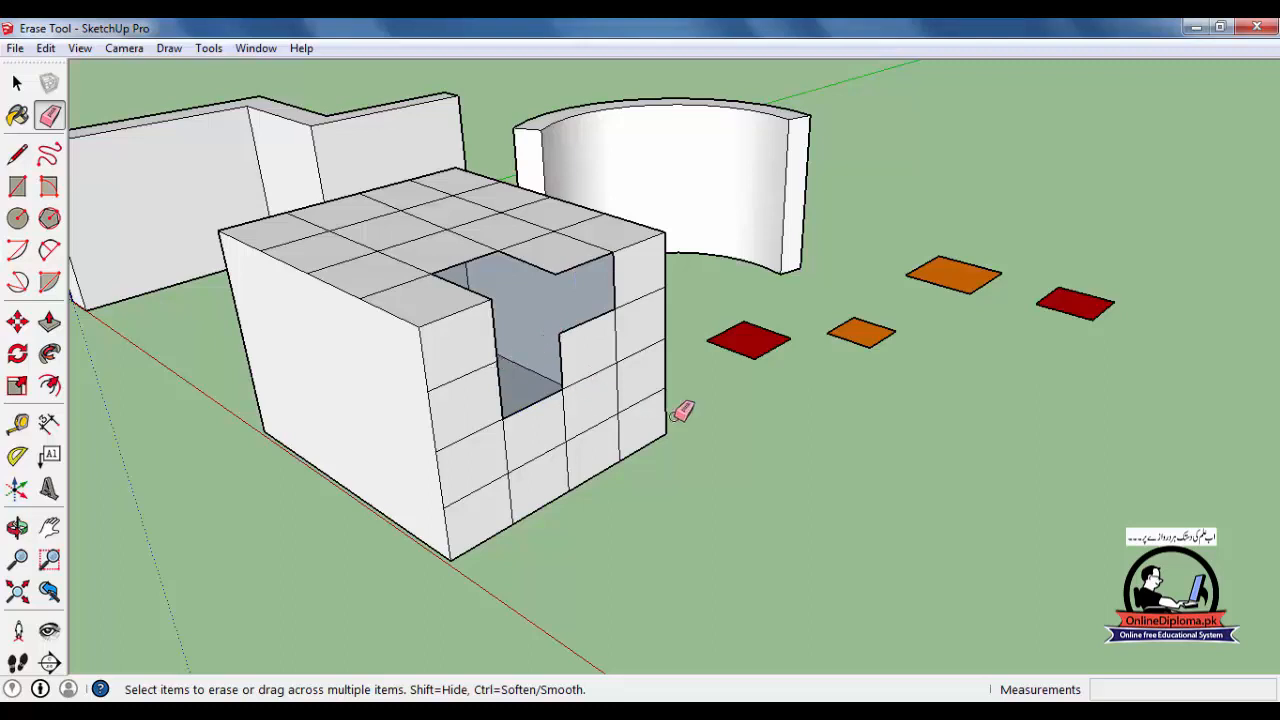
pyautogui.scroll(2, 563, 348)
pyautogui.moveTo(571, 334)
pyautogui.mouseDown()
pyautogui.moveTo(632, 288)
pyautogui.moveTo(572, 332)
pyautogui.moveTo(574, 371)
pyautogui.moveTo(557, 395)
pyautogui.moveTo(565, 360)
pyautogui.mouseUp()
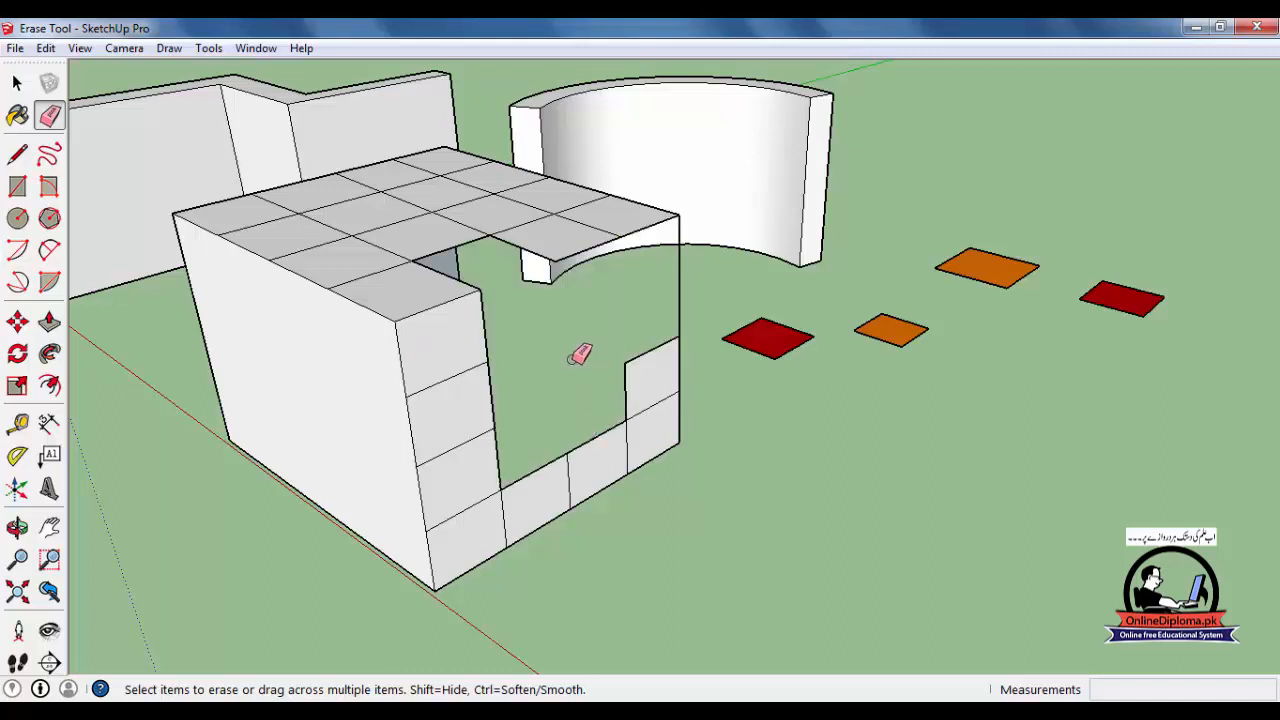
pyautogui.hotkey('ctrl', 'z')
pyautogui.hotkey('ctrl', 'z')
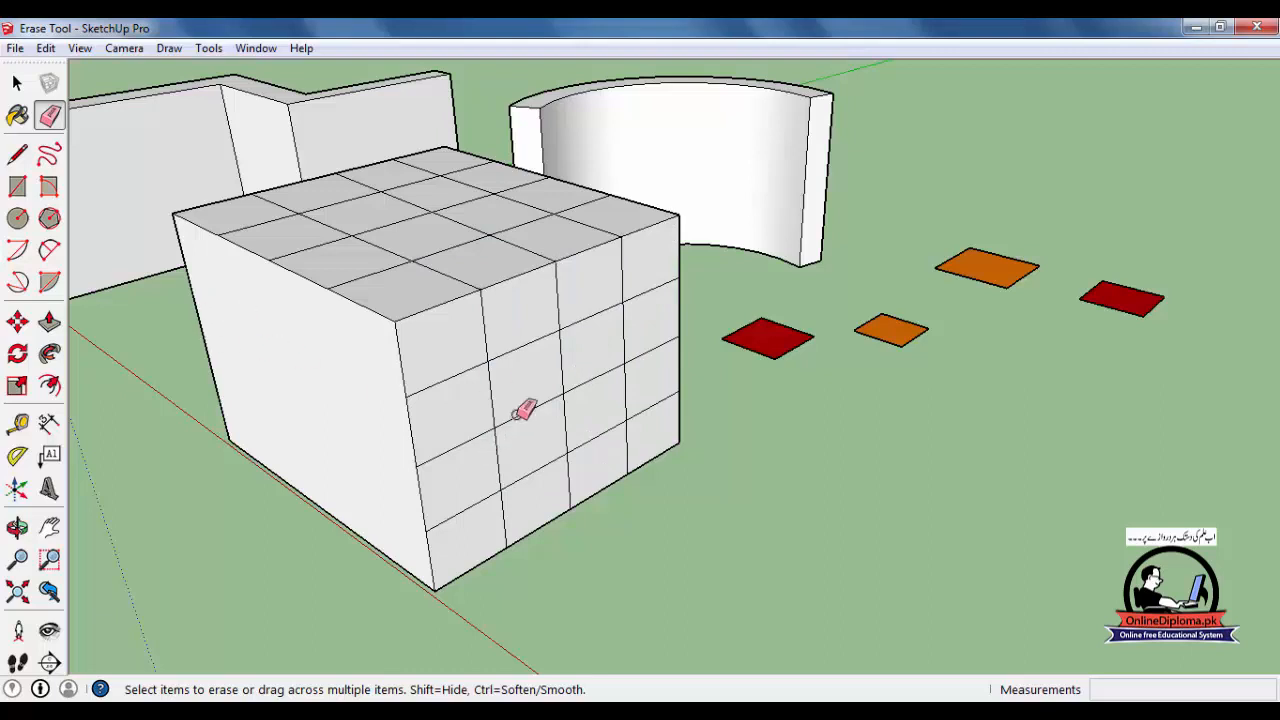
# Hide the inner grid edges in the upper three rows, right of the first column, with the Eraser and display hidden geometry.
pyautogui.moveTo(566, 314)
pyautogui.mouseDown()
pyautogui.moveTo(628, 300)
pyautogui.moveTo(631, 362)
pyautogui.mouseUp()
pyautogui.click(561, 348)
pyautogui.click(537, 407)
pyautogui.click(583, 385)
pyautogui.click(567, 400)
pyautogui.click(646, 362)
pyautogui.click(627, 378)
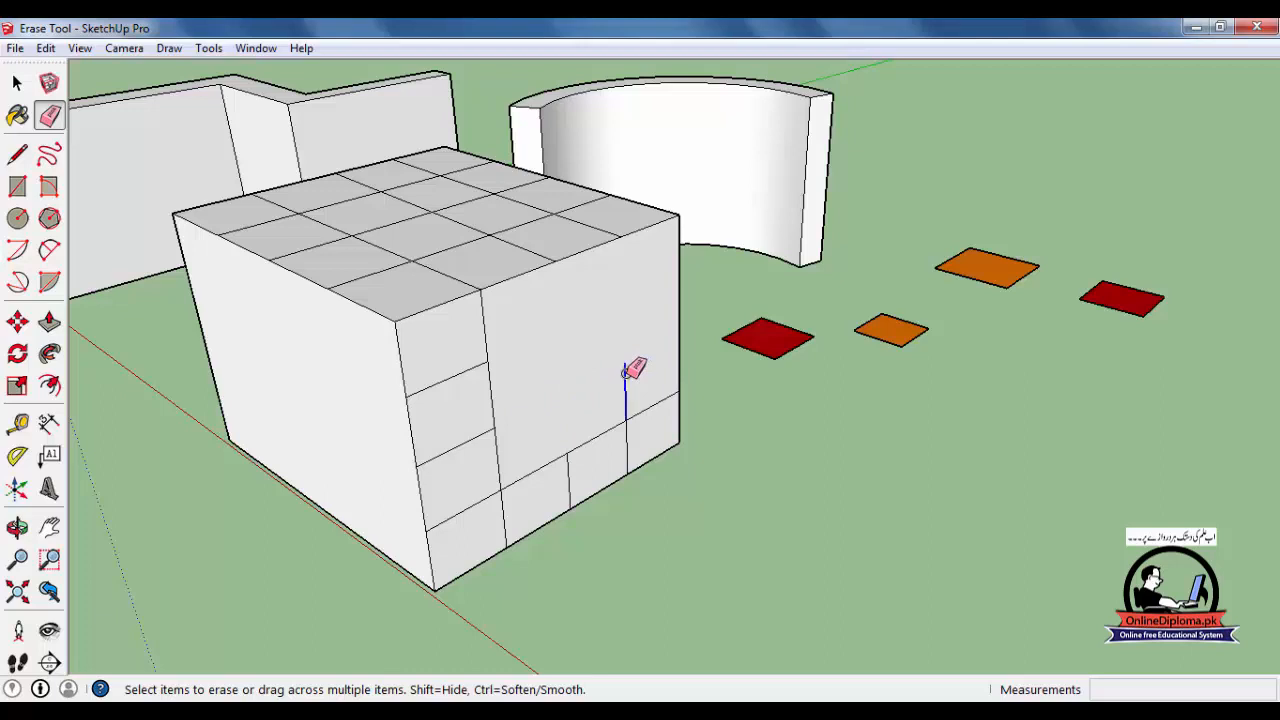
pyautogui.click(80, 48)
pyautogui.click(98, 120)
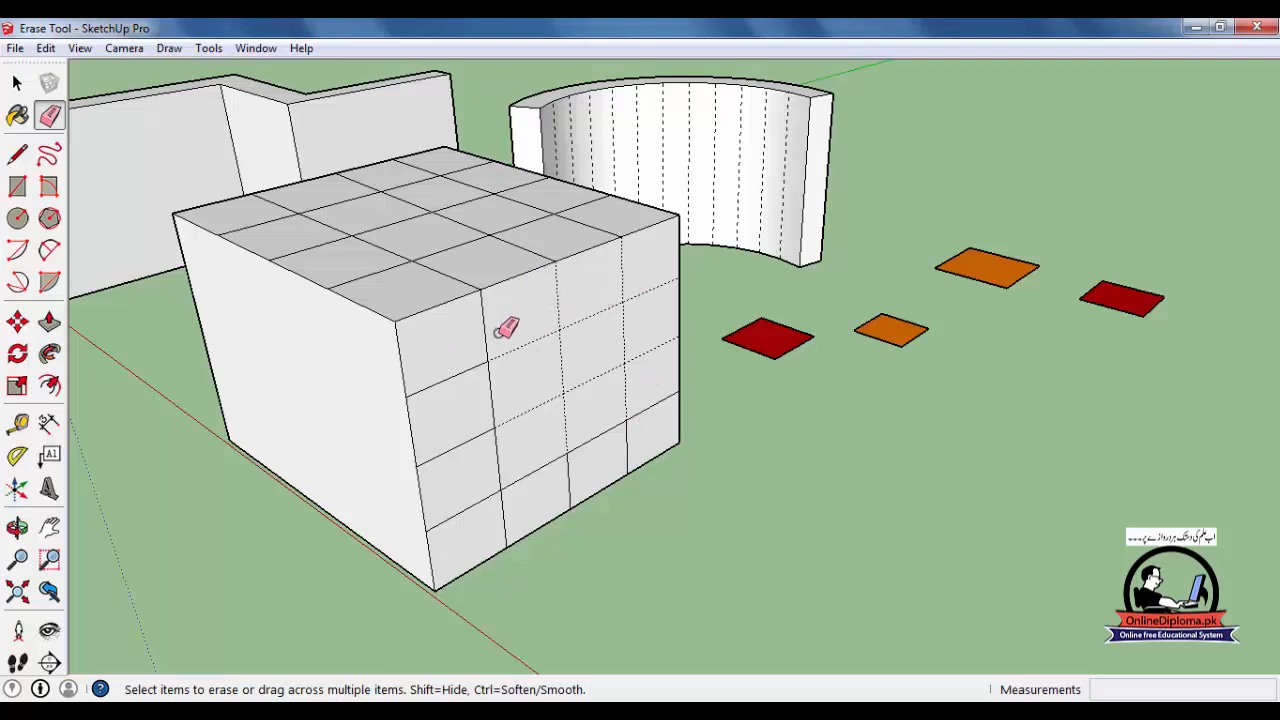
# Turn off the hidden geometry display and restore the hidden grid edges on the box.
pyautogui.click(17, 84)
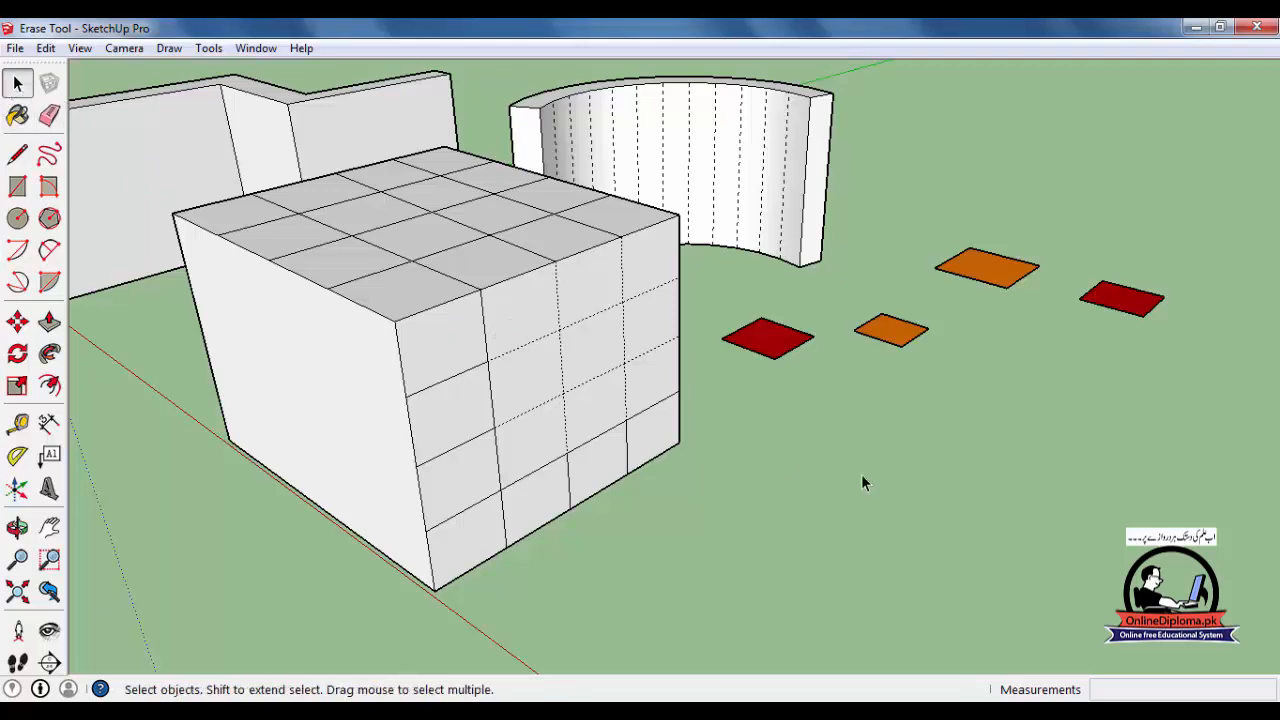
pyautogui.click(86, 48)
pyautogui.click(117, 120)
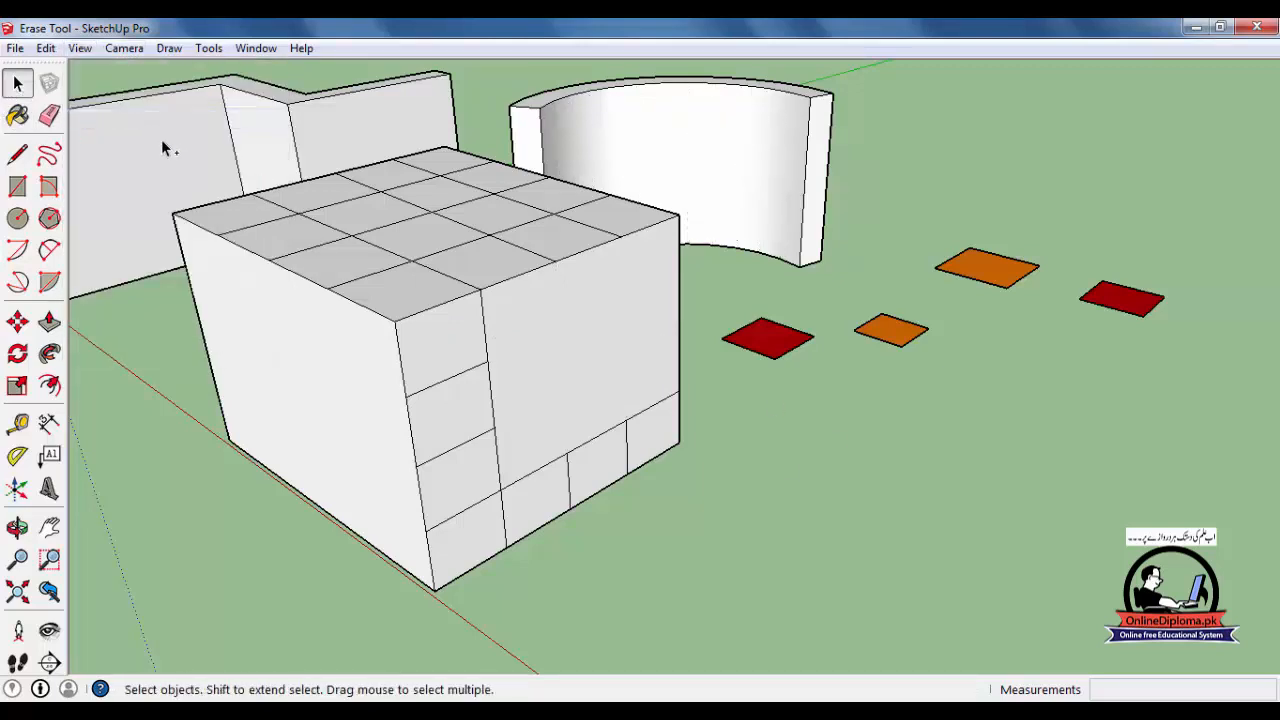
pyautogui.hotkey('ctrl', 'z')
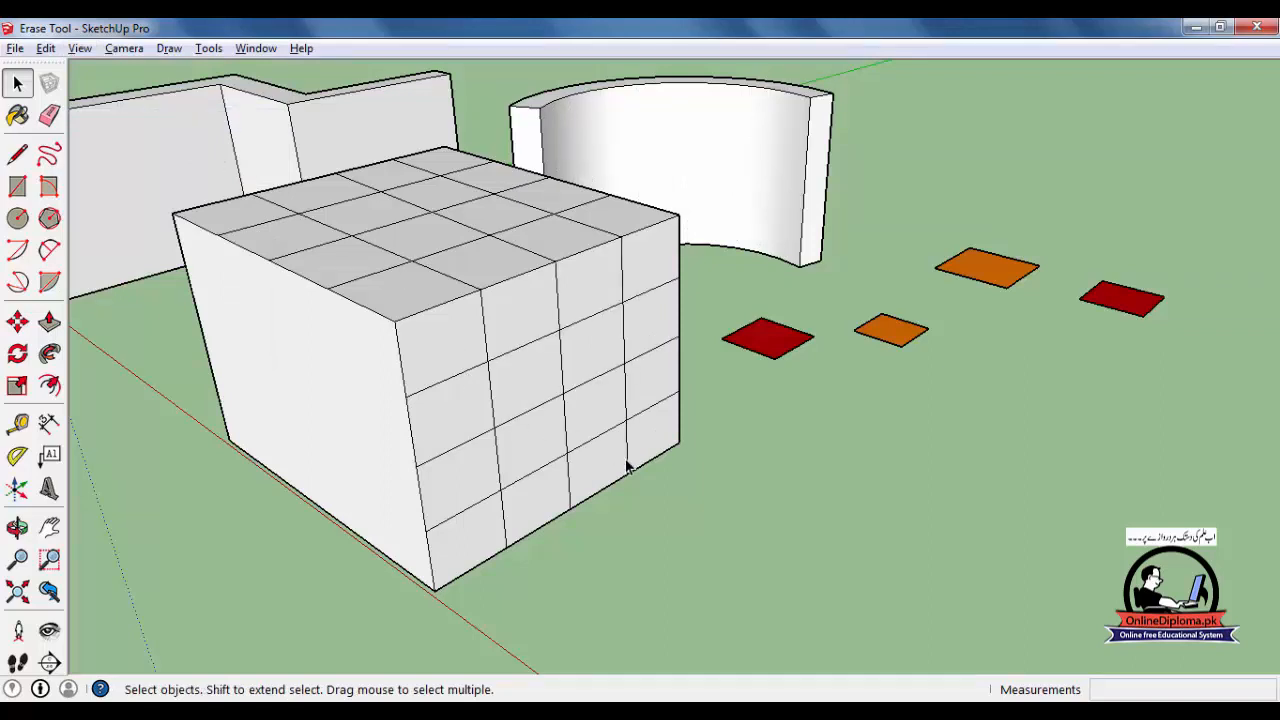
# Hide the grid edges inside the upper three rows of the two rightmost columns with the Eraser tool.
pyautogui.press('alt')
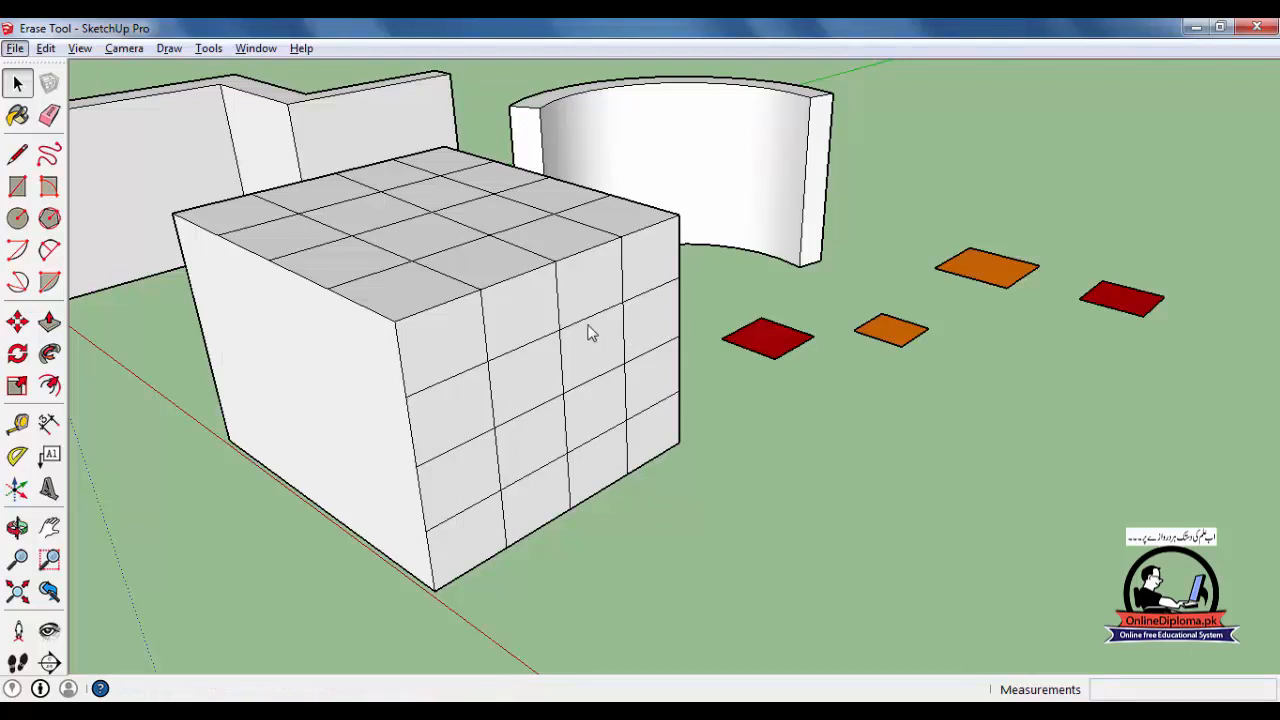
pyautogui.press('e')
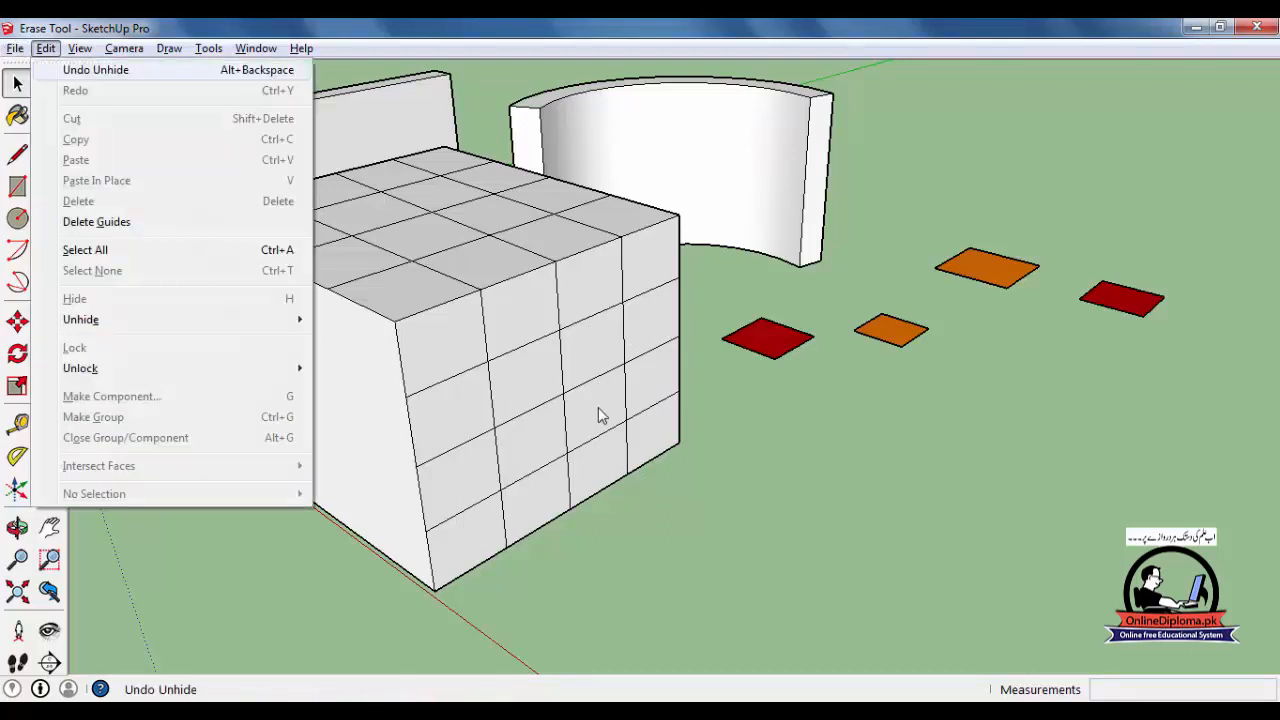
pyautogui.press('Escape')
pyautogui.press('e')
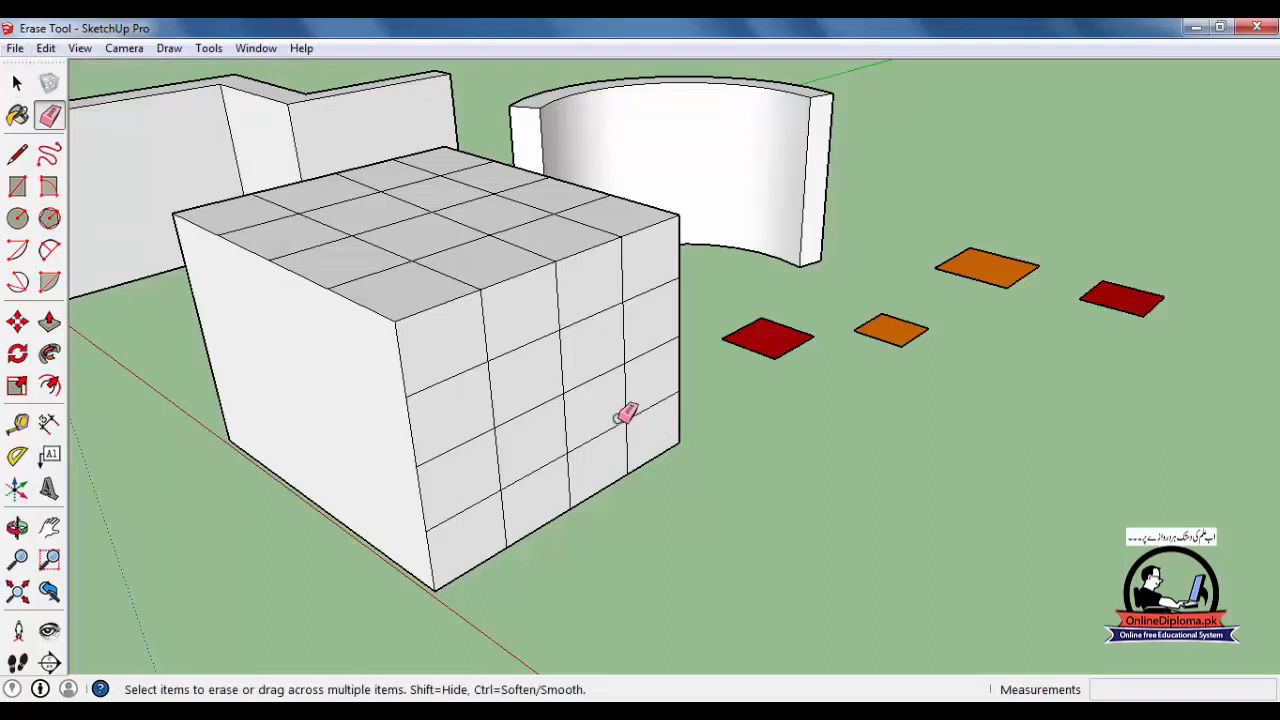
pyautogui.moveTo(603, 368)
pyautogui.mouseDown()
pyautogui.moveTo(635, 368)
pyautogui.moveTo(634, 280)
pyautogui.moveTo(549, 319)
pyautogui.mouseUp()
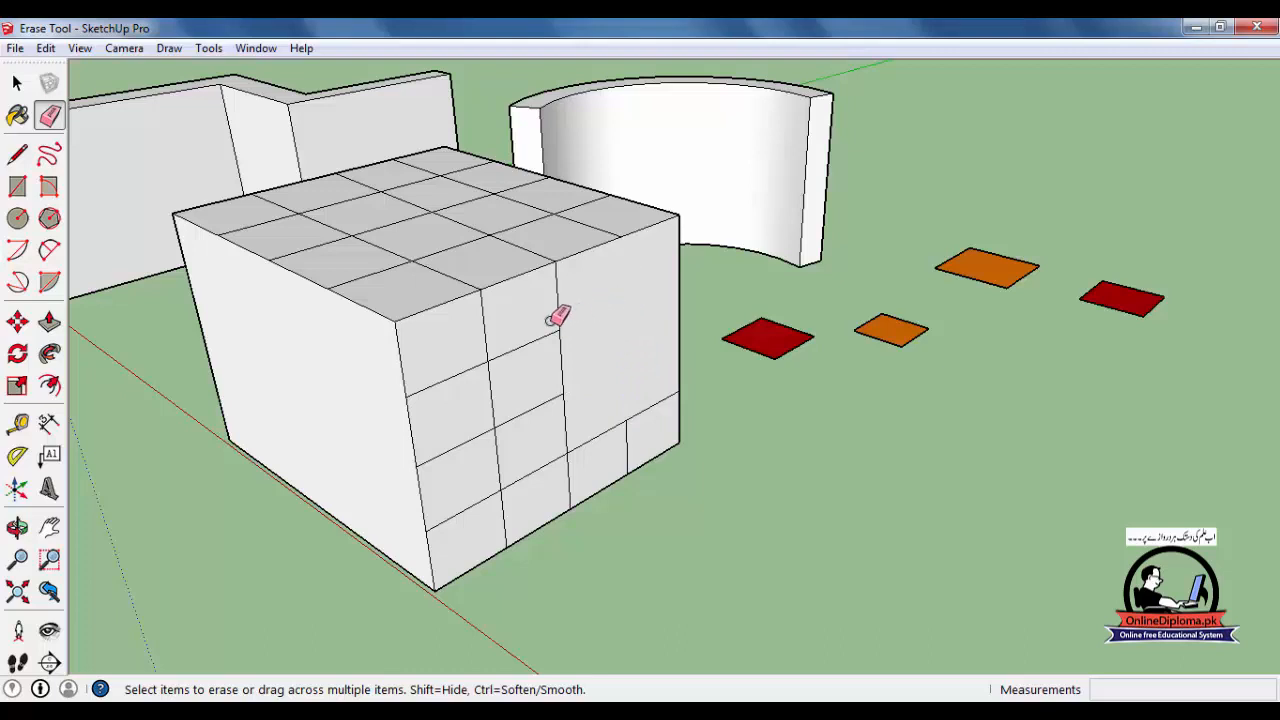
# Display the hidden geometry briefly to check the hidden edges, and undo the hiding.
pyautogui.click(80, 48)
pyautogui.click(130, 119)
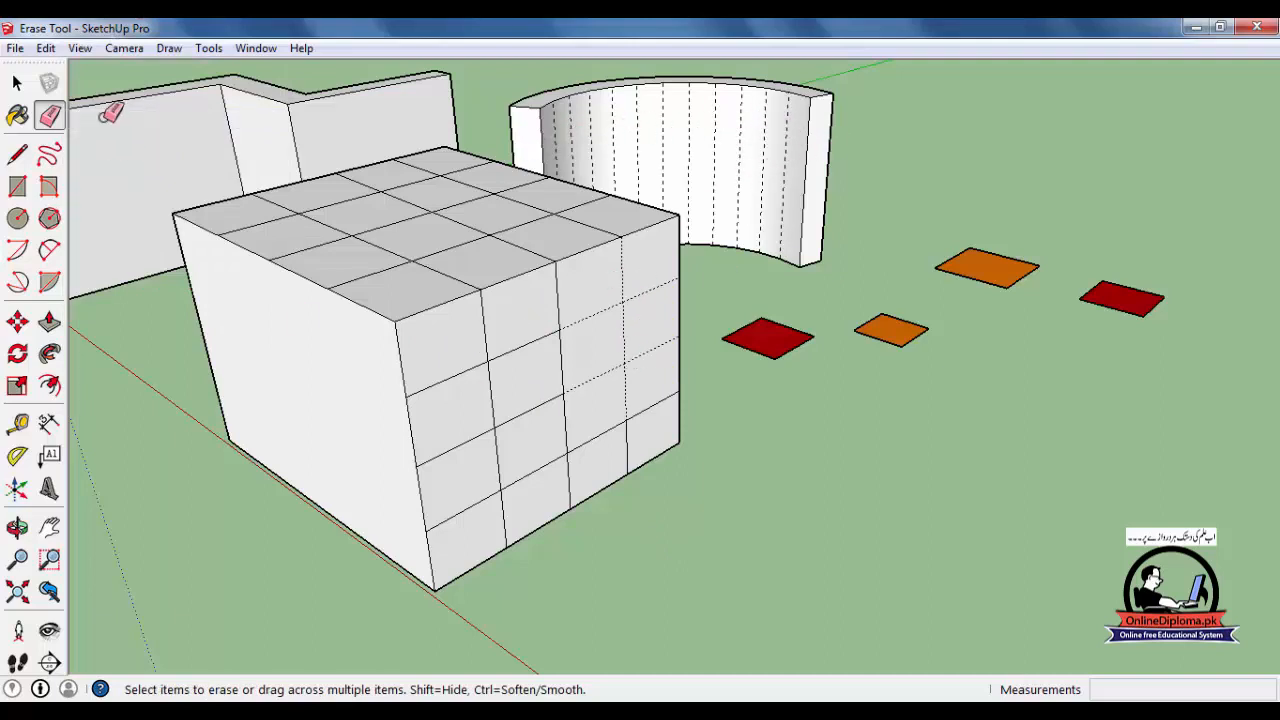
pyautogui.click(79, 48)
pyautogui.click(125, 118)
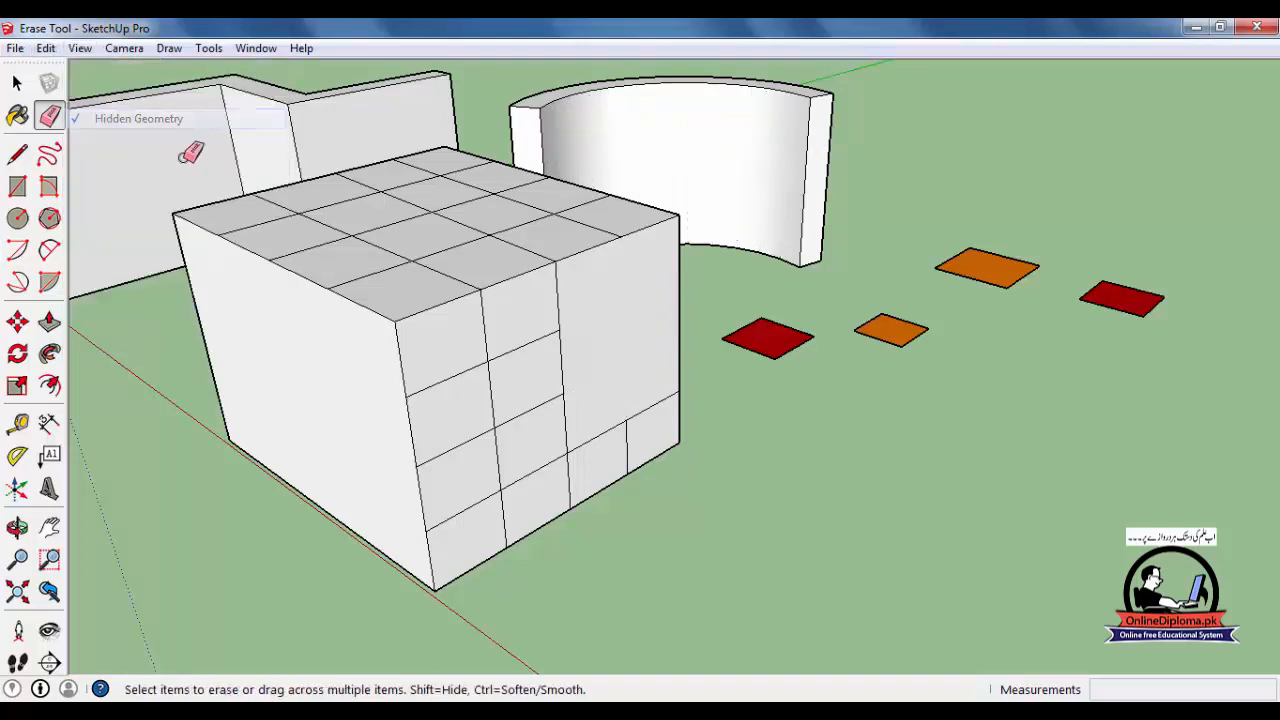
pyautogui.hotkey('ctrl', 'z')
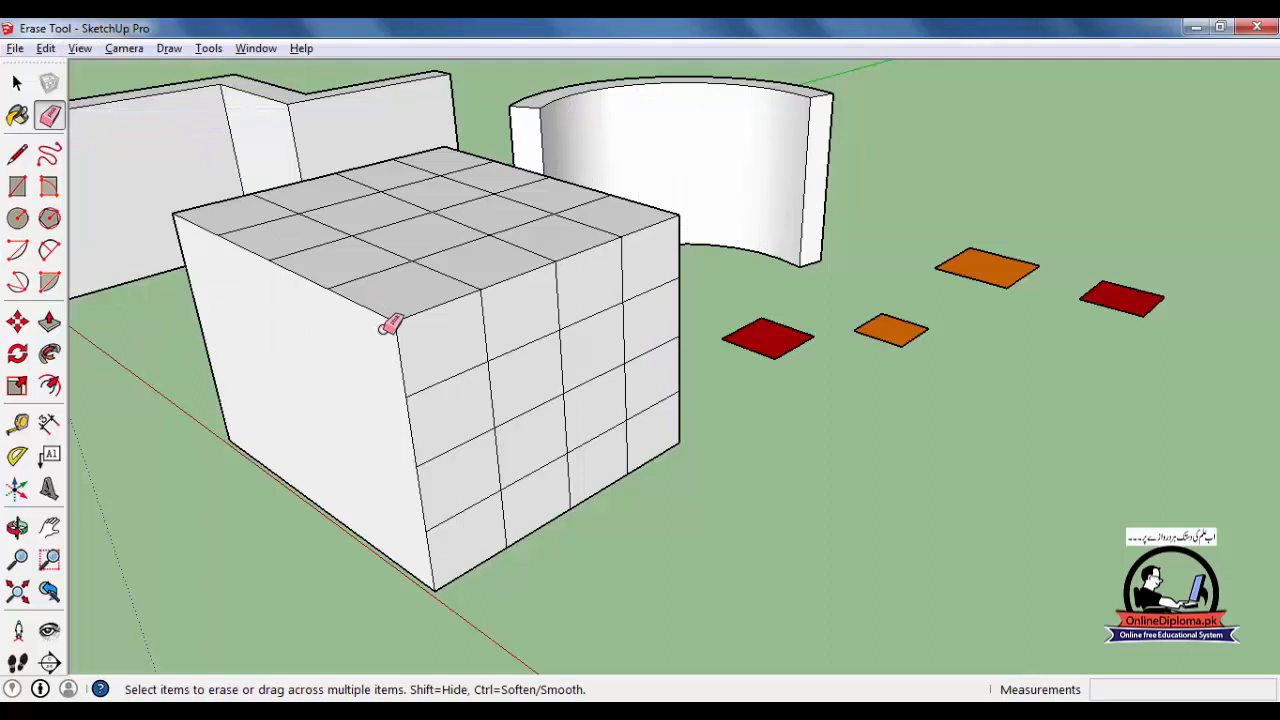
# Soften the uppermost horizontal grid segment in the vertical face's third column with the Eraser and examine the box.
pyautogui.scroll(3, 558, 430)
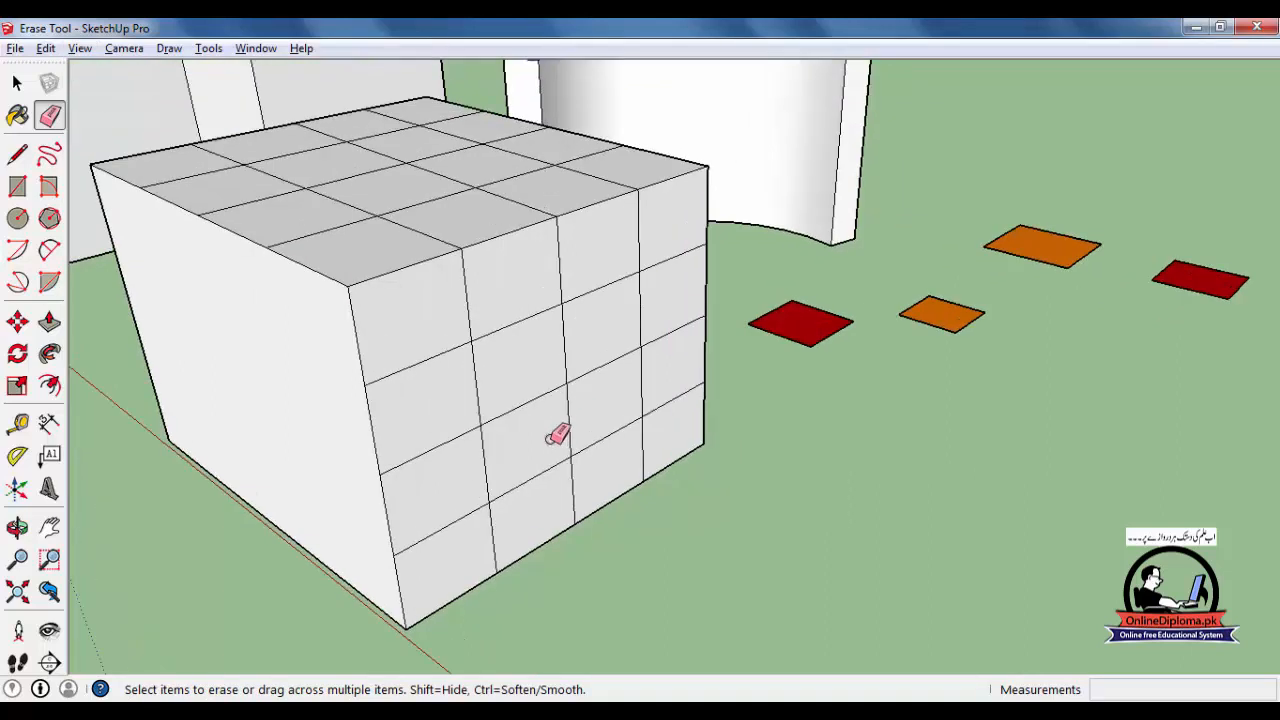
pyautogui.moveTo(558, 435); pyautogui.dragTo(563, 434, button='middle')
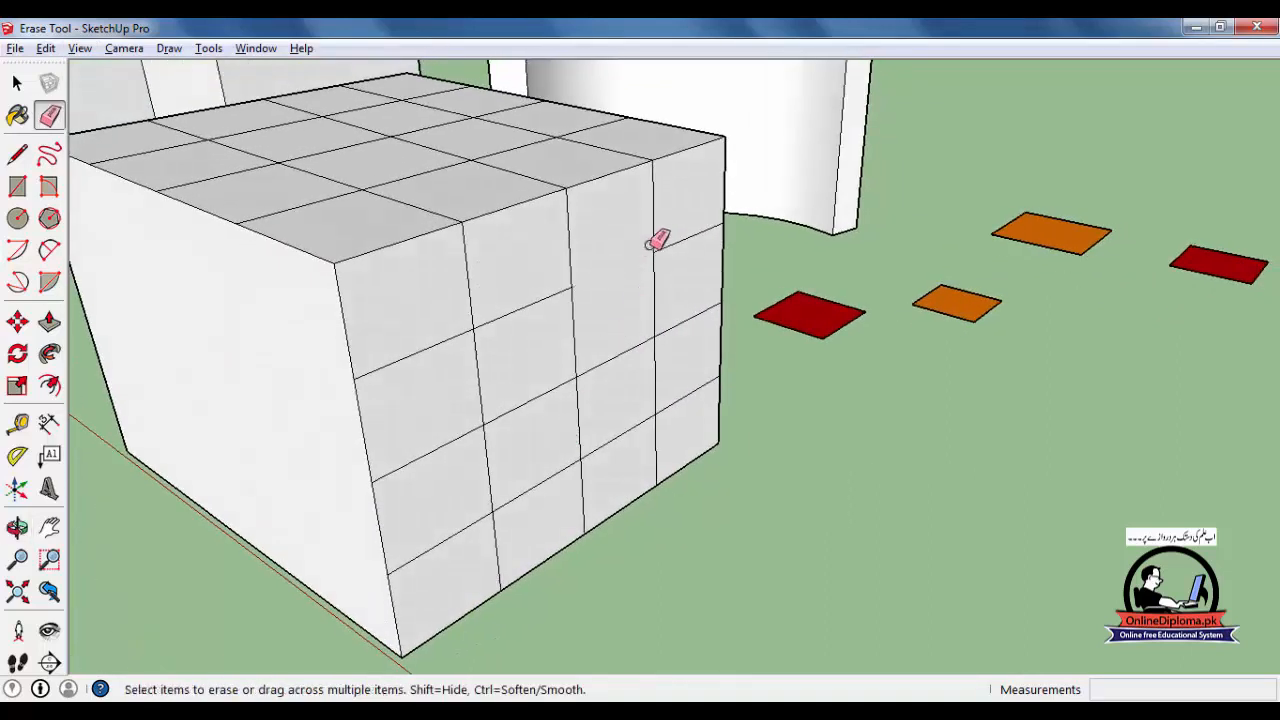
pyautogui.moveTo(755, 400); pyautogui.dragTo(672, 463, button='middle')
pyautogui.scroll(-3, 685, 448)
pyautogui.moveTo(795, 262); pyautogui.dragTo(733, 319, button='middle')
pyautogui.scroll(3, 760, 342)
pyautogui.scroll(-3, 700, 312)
pyautogui.moveTo(926, 589); pyautogui.dragTo(800, 420, button='middle')
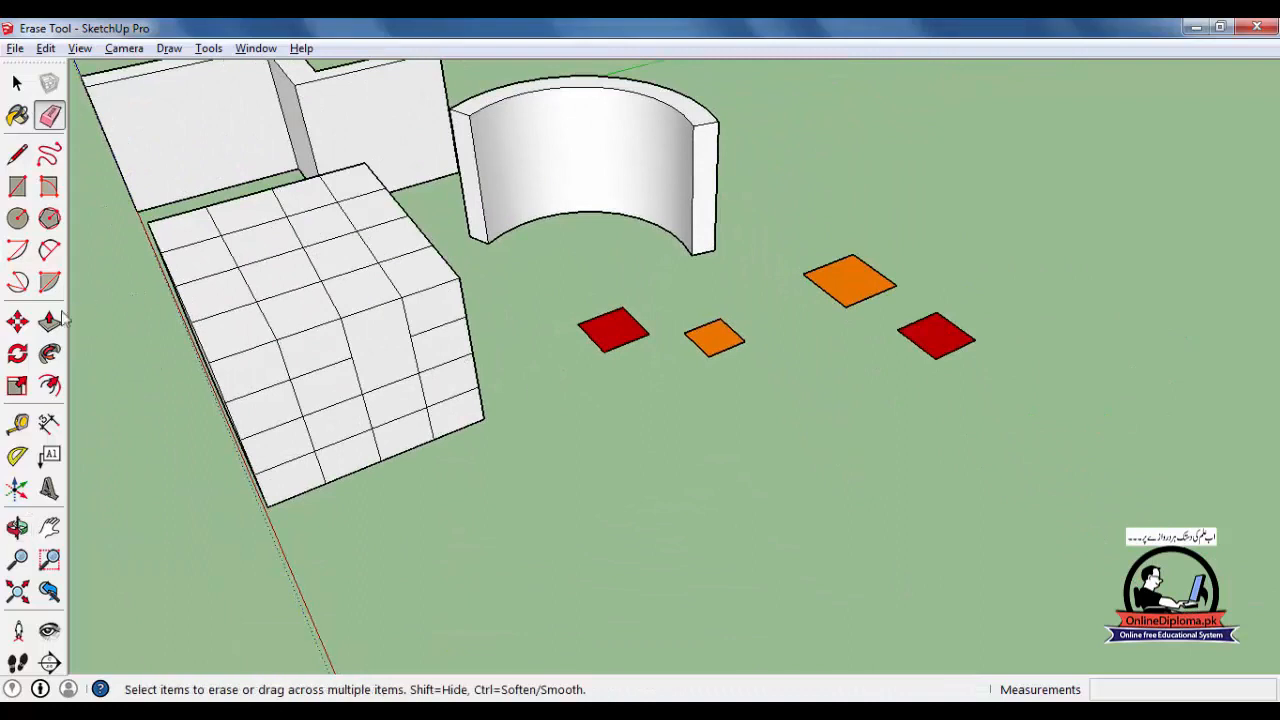
pyautogui.scroll(3, 374, 480)
pyautogui.moveTo(374, 480); pyautogui.dragTo(617, 431, button='middle')
pyautogui.moveTo(486, 517)
pyautogui.mouseDown(button='middle')
pyautogui.moveTo(355, 518)
pyautogui.moveTo(400, 452)
pyautogui.mouseUp(button='middle')
# Soften the inner grid edges above the bottom row in the second to fourth columns, leaving the second column's top cell outlined.
pyautogui.click(603, 236)
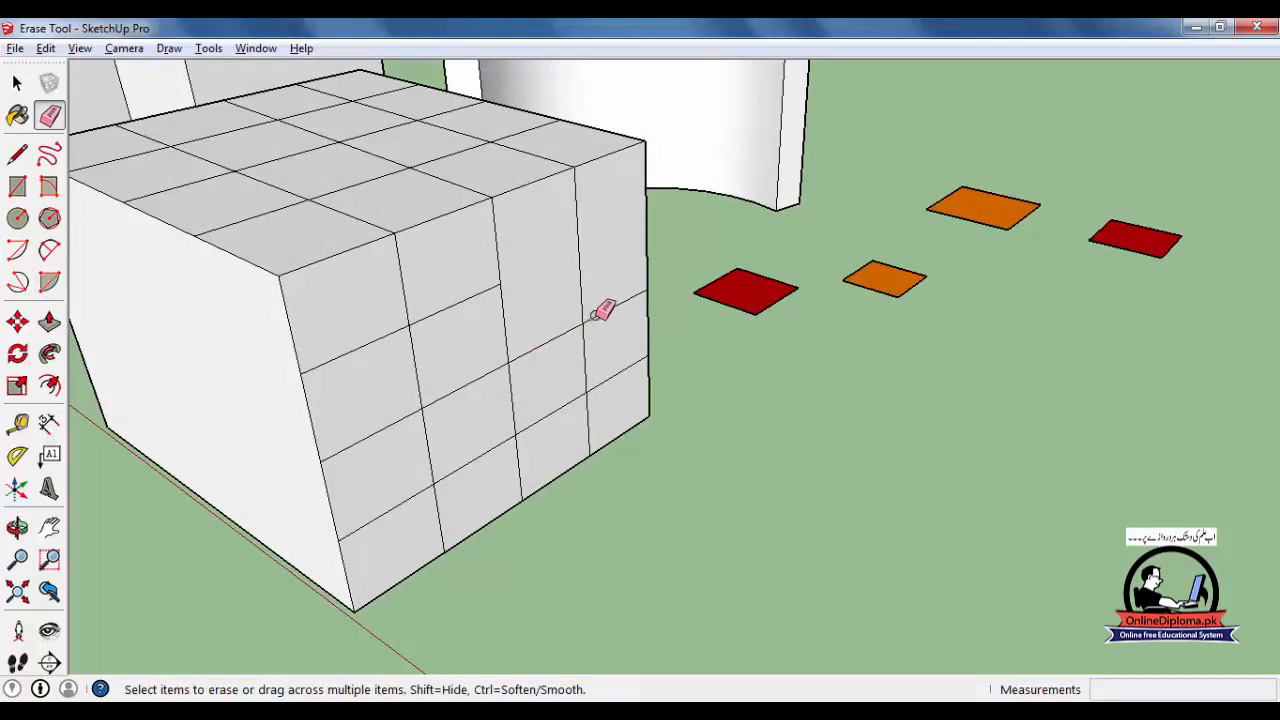
pyautogui.click(583, 300)
pyautogui.click(578, 328)
pyautogui.moveTo(590, 320); pyautogui.dragTo(581, 334)
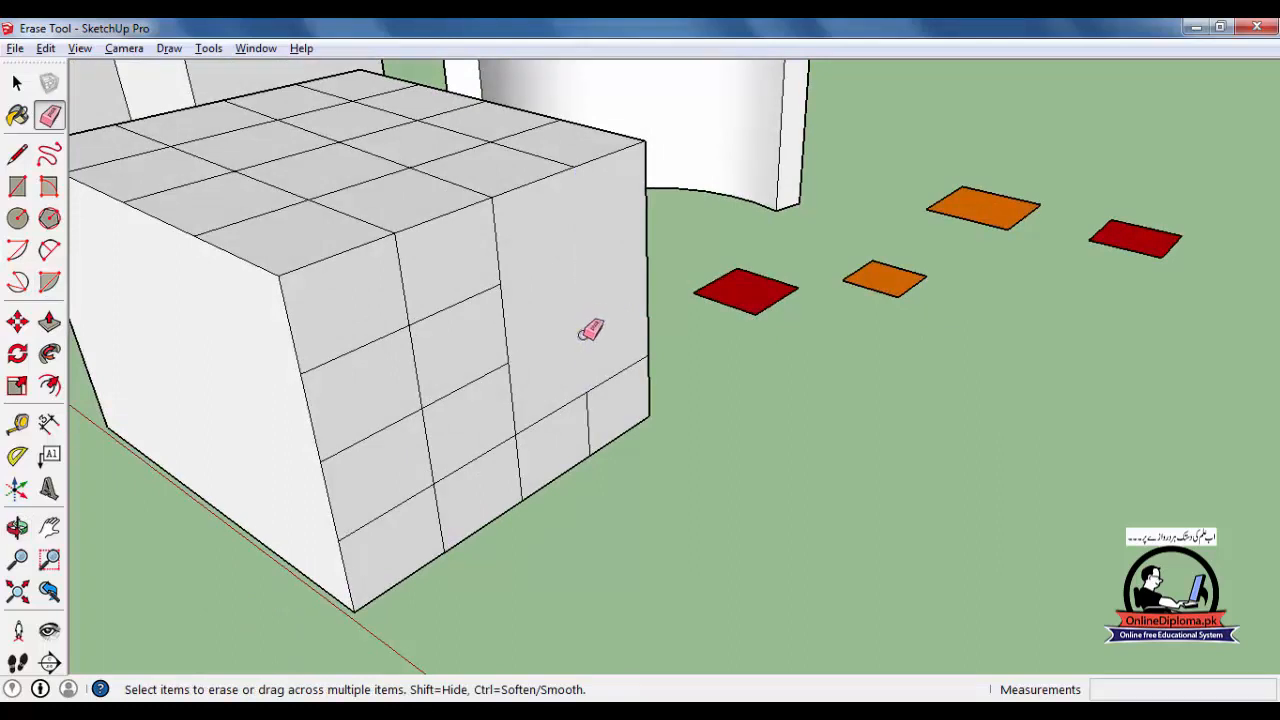
pyautogui.click(510, 385)
pyautogui.click(499, 368)
pyautogui.click(505, 337)
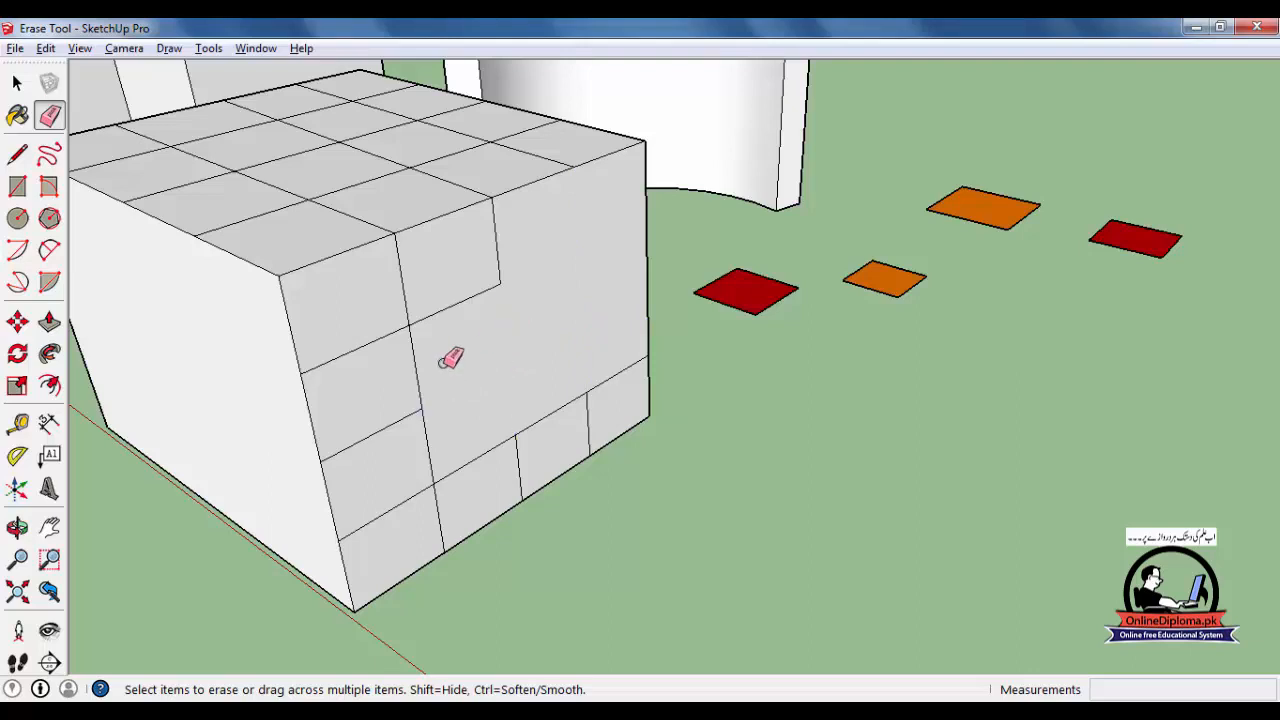
# Soften the top two segments of the box's near vertical corner edge so the adjoining faces blend smoothly.
pyautogui.click(310, 395)
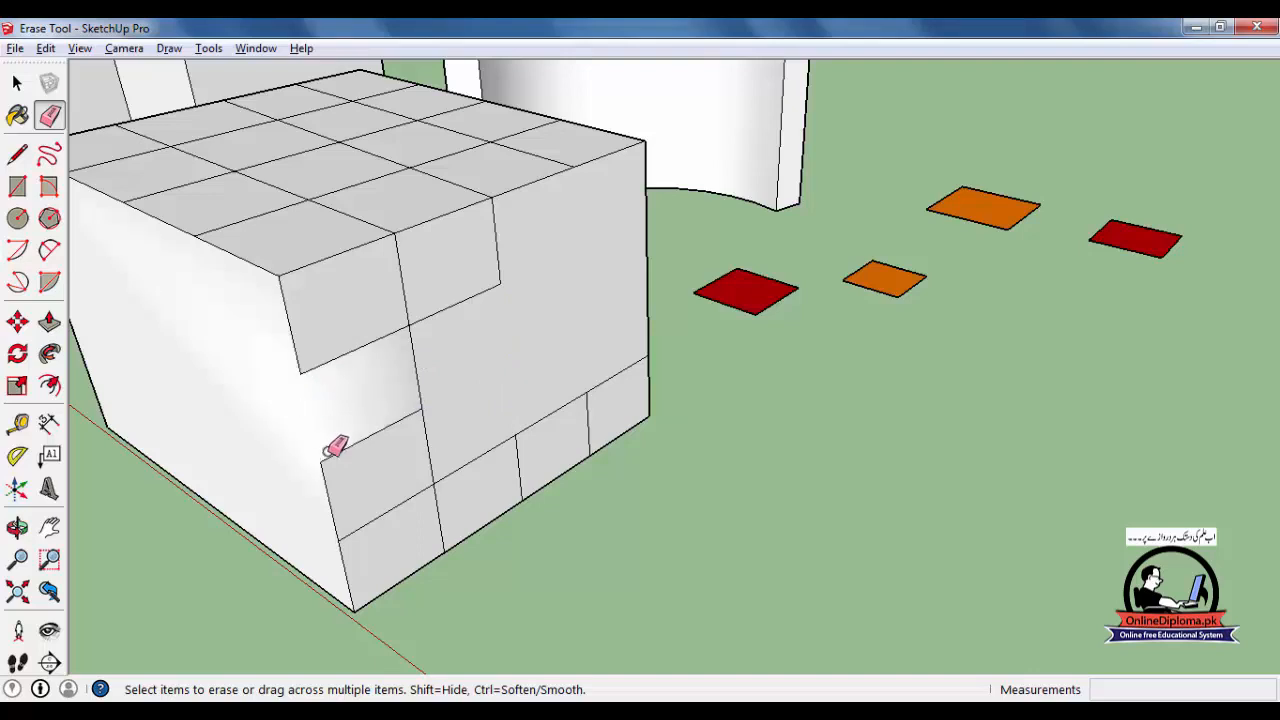
pyautogui.moveTo(314, 437)
pyautogui.mouseDown(button='middle')
pyautogui.moveTo(143, 423)
pyautogui.moveTo(100, 331)
pyautogui.moveTo(320, 160)
pyautogui.moveTo(578, 95)
pyautogui.moveTo(711, 131)
pyautogui.moveTo(691, 226)
pyautogui.moveTo(325, 404)
pyautogui.mouseUp(button='middle')
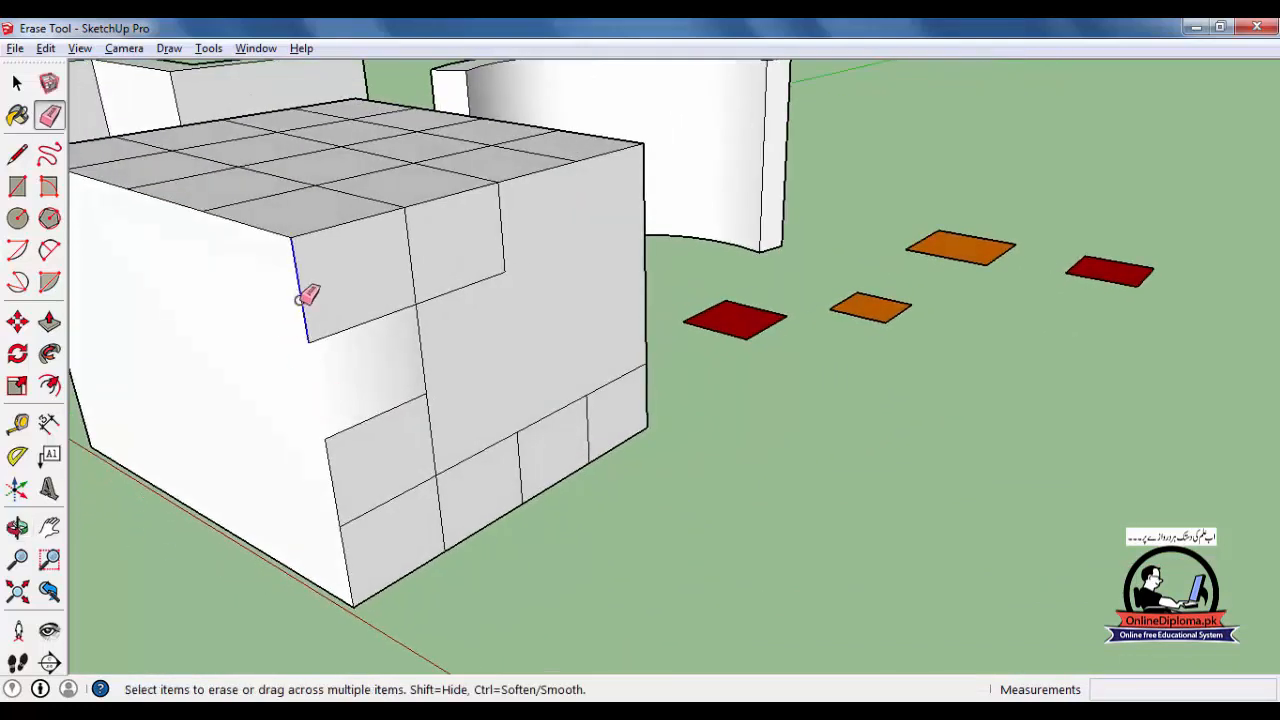
pyautogui.click(305, 291)
pyautogui.hotkey('ctrl', 'z')
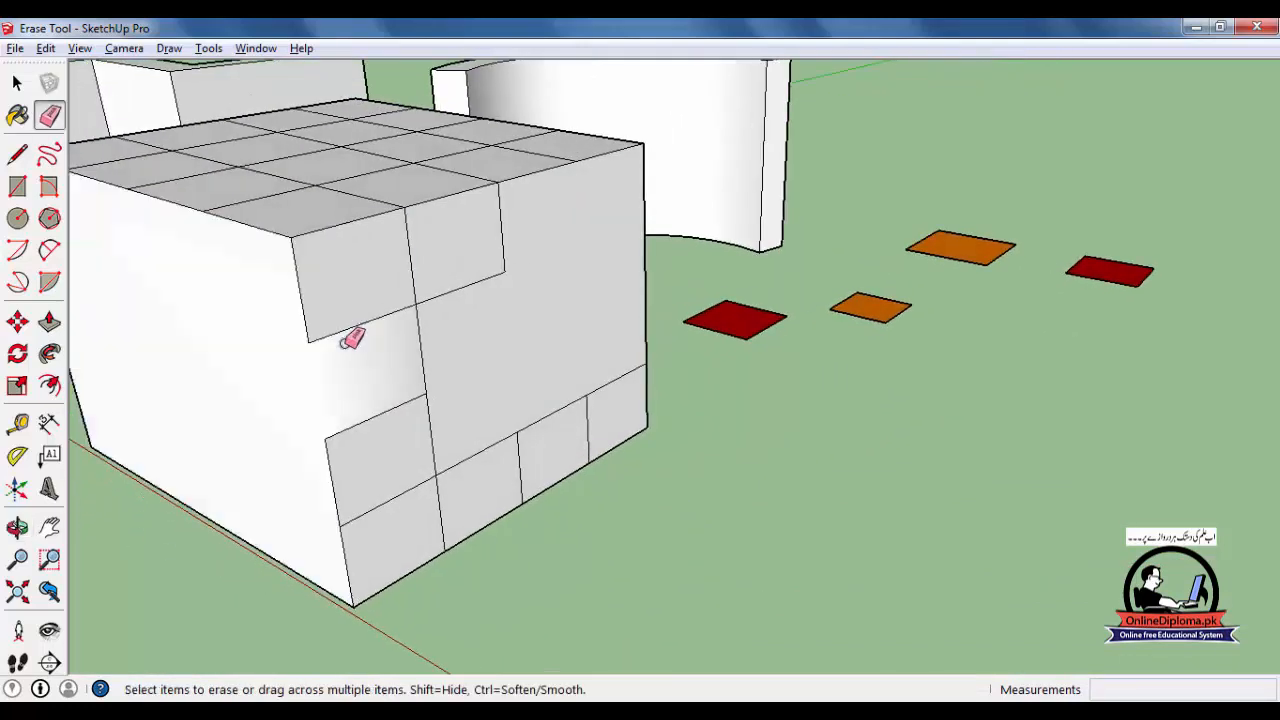
pyautogui.moveTo(369, 347)
pyautogui.mouseDown(button='middle')
pyautogui.moveTo(214, 394)
pyautogui.moveTo(329, 377)
pyautogui.moveTo(443, 266)
pyautogui.moveTo(434, 278)
pyautogui.moveTo(420, 198)
pyautogui.mouseUp(button='middle')
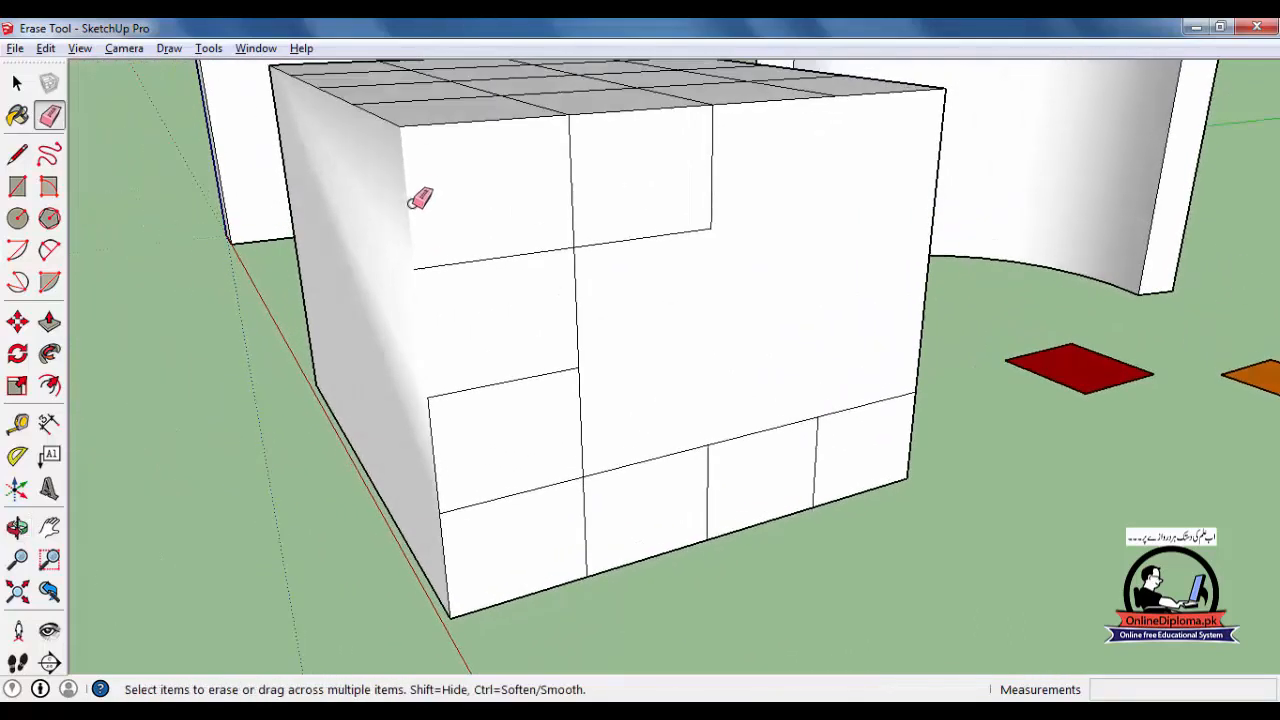
# Soften the lower two segments of the box's near vertical corner edge with the Eraser.
pyautogui.moveTo(457, 463)
pyautogui.mouseDown(button='middle')
pyautogui.moveTo(366, 449)
pyautogui.moveTo(410, 316)
pyautogui.moveTo(414, 409)
pyautogui.moveTo(466, 491)
pyautogui.mouseUp(button='middle')
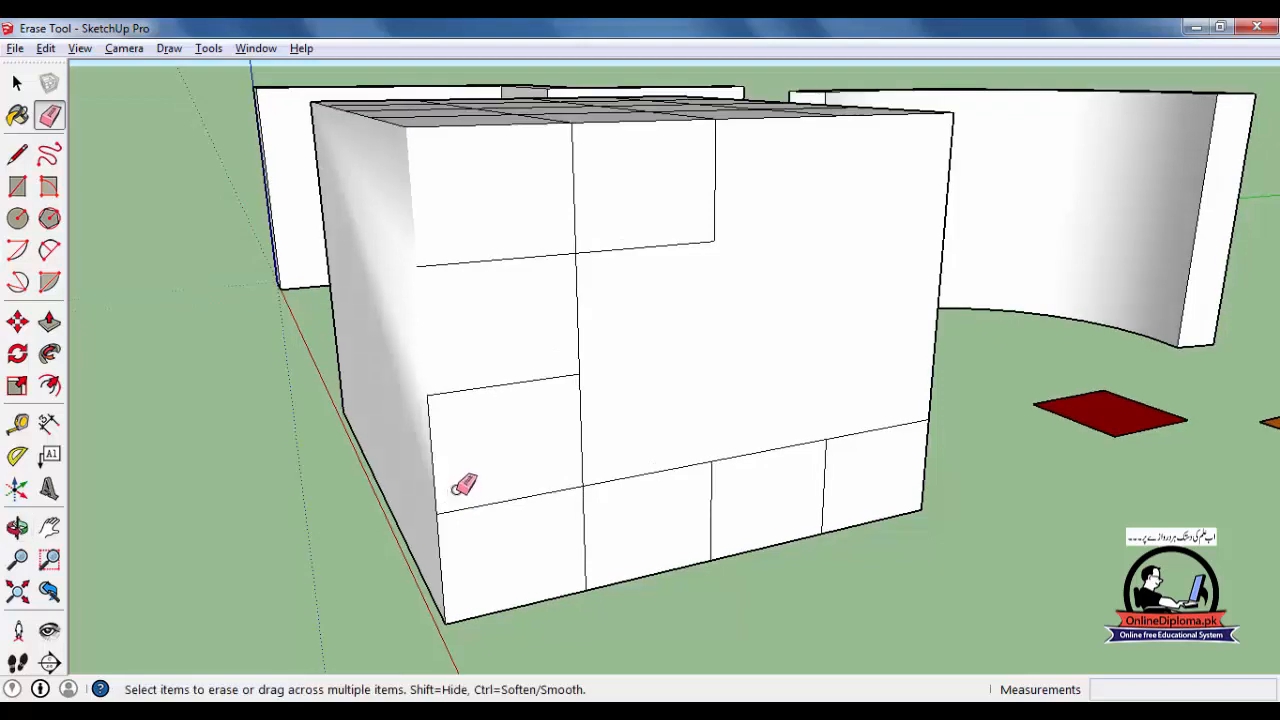
pyautogui.click(431, 435)
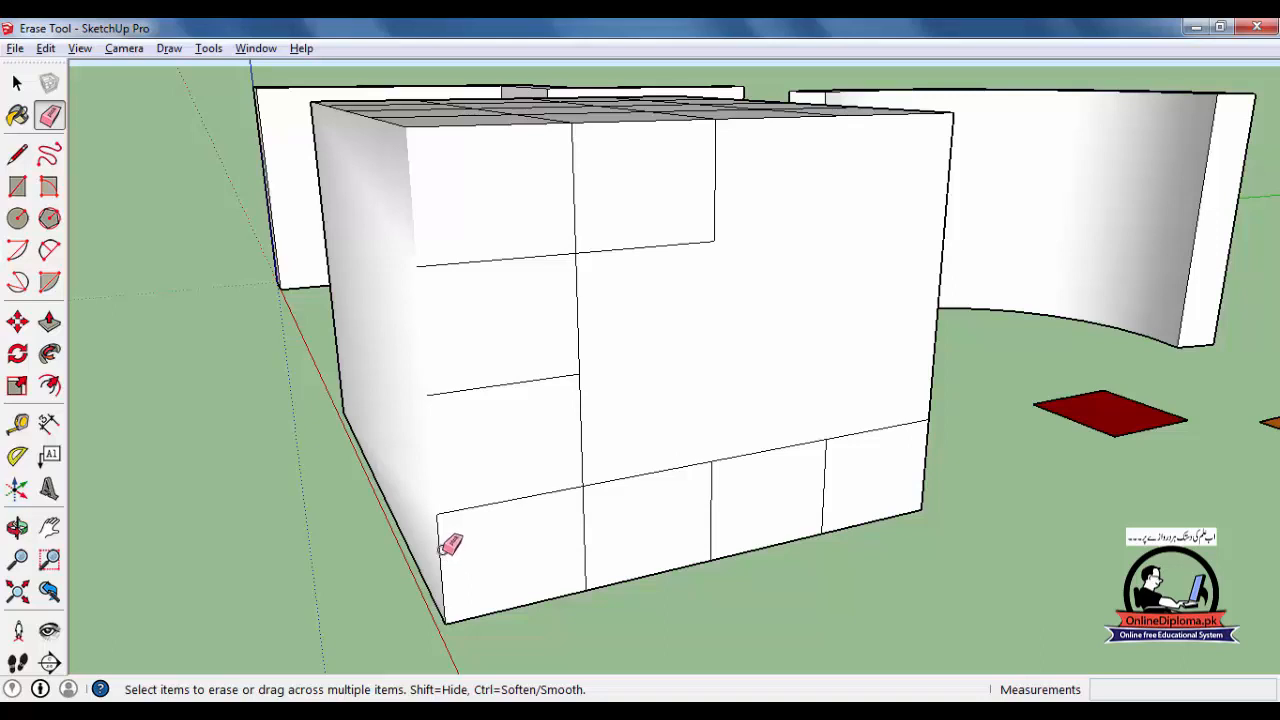
pyautogui.moveTo(457, 537)
pyautogui.mouseDown(button='middle')
pyautogui.moveTo(600, 400)
pyautogui.moveTo(563, 354)
pyautogui.moveTo(398, 470)
pyautogui.moveTo(477, 580)
pyautogui.moveTo(571, 594)
pyautogui.moveTo(523, 486)
pyautogui.mouseUp(button='middle')
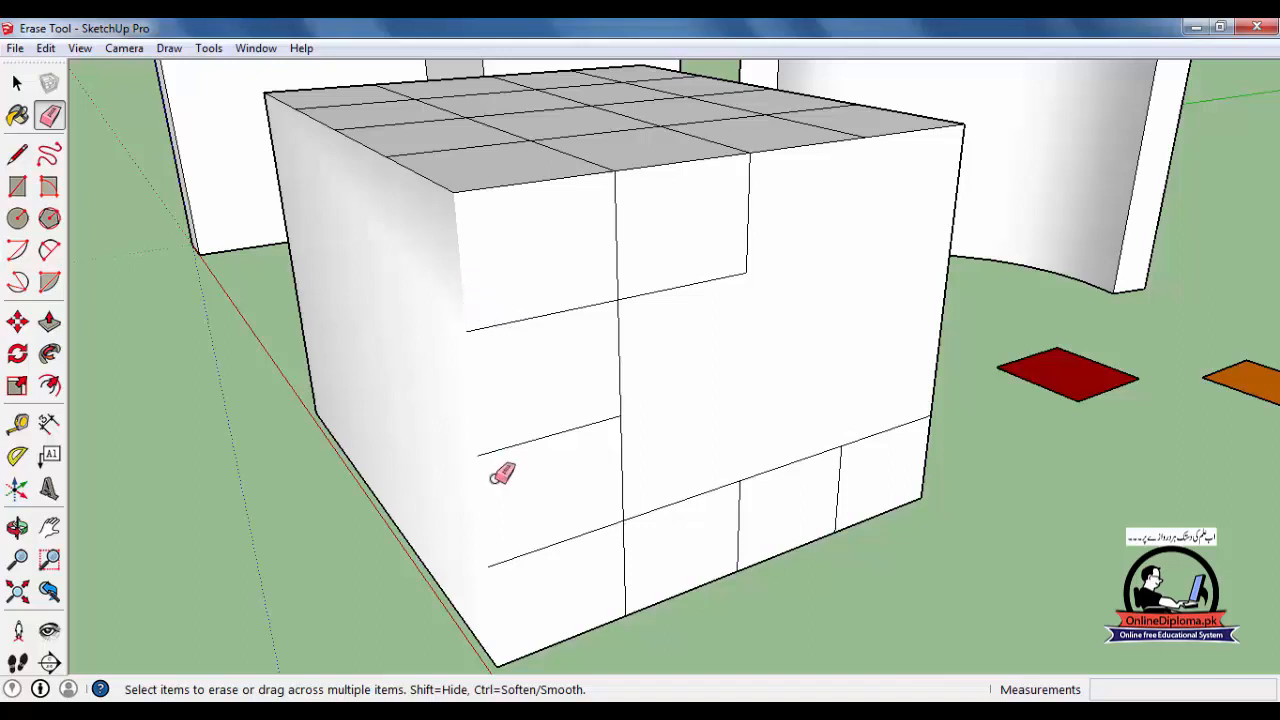
# Unsoften the top segment of the near vertical corner edge and display the hidden geometry briefly to check it.
pyautogui.keyDown('ctrl'); pyautogui.keyDown('shift'); pyautogui.click(464, 301); pyautogui.keyUp('shift'); pyautogui.keyUp('ctrl')
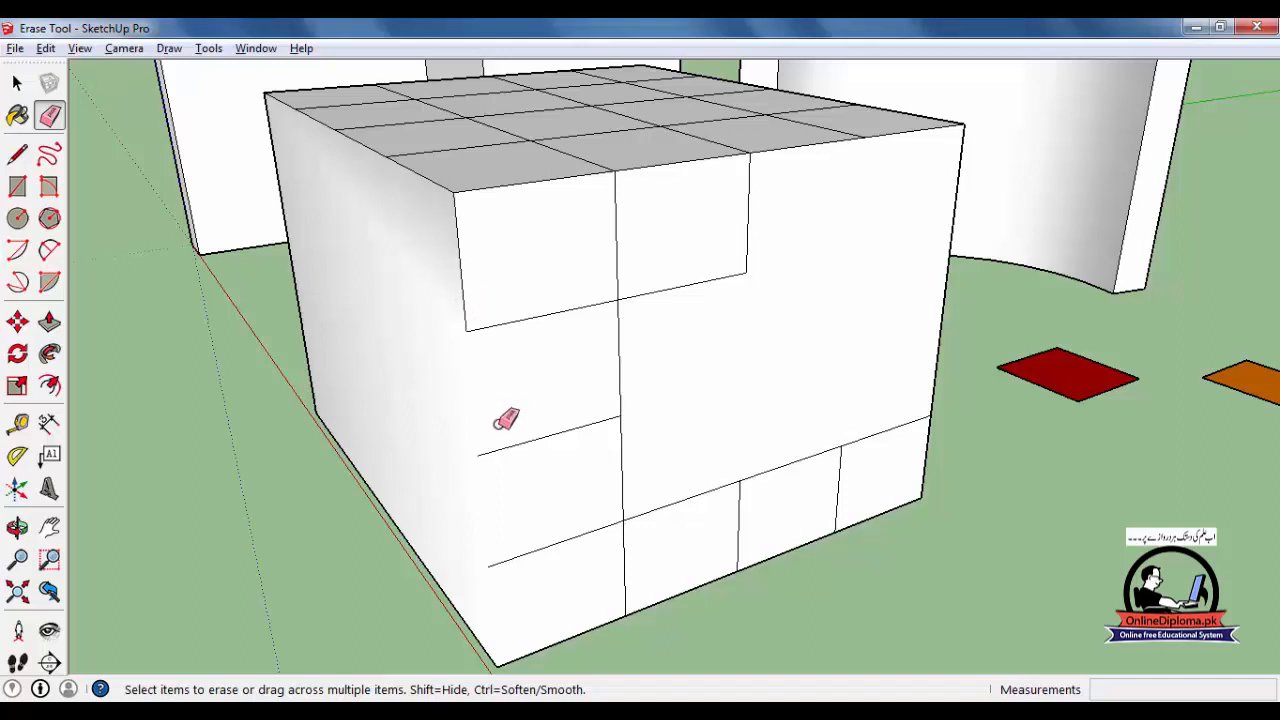
pyautogui.moveTo(640, 455); pyautogui.dragTo(606, 457, button='middle')
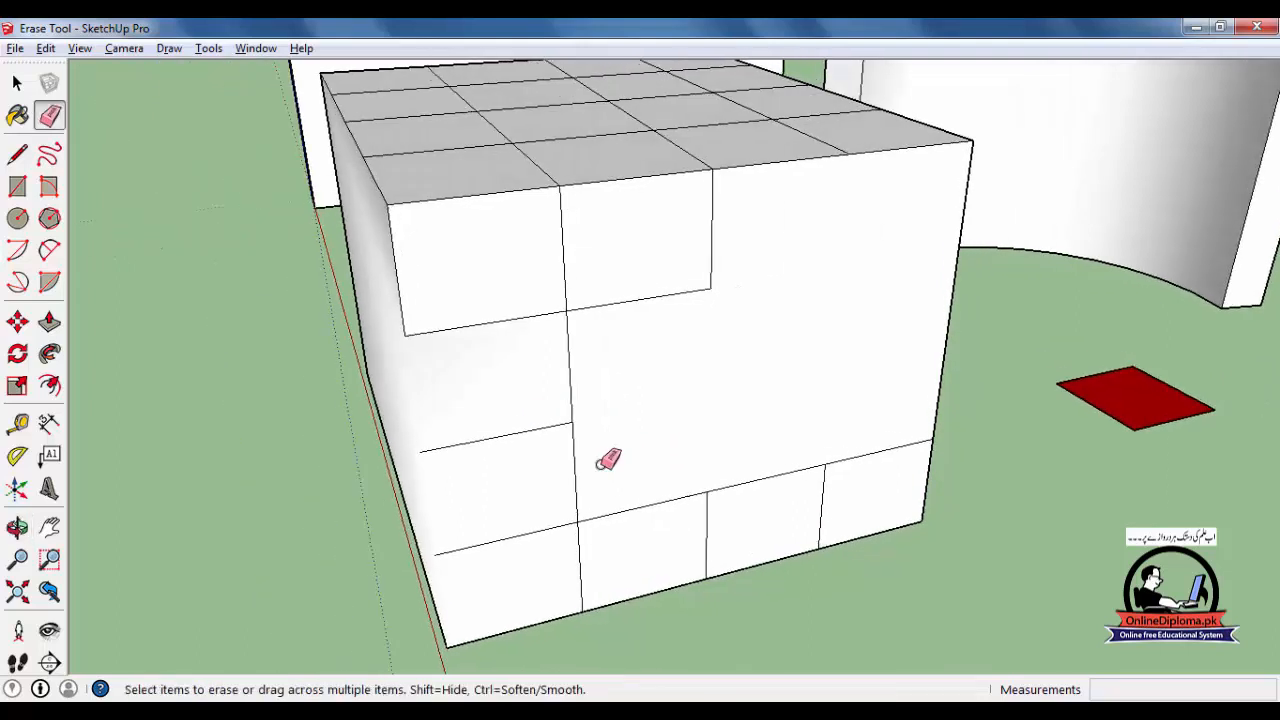
pyautogui.click(82, 49)
pyautogui.click(112, 117)
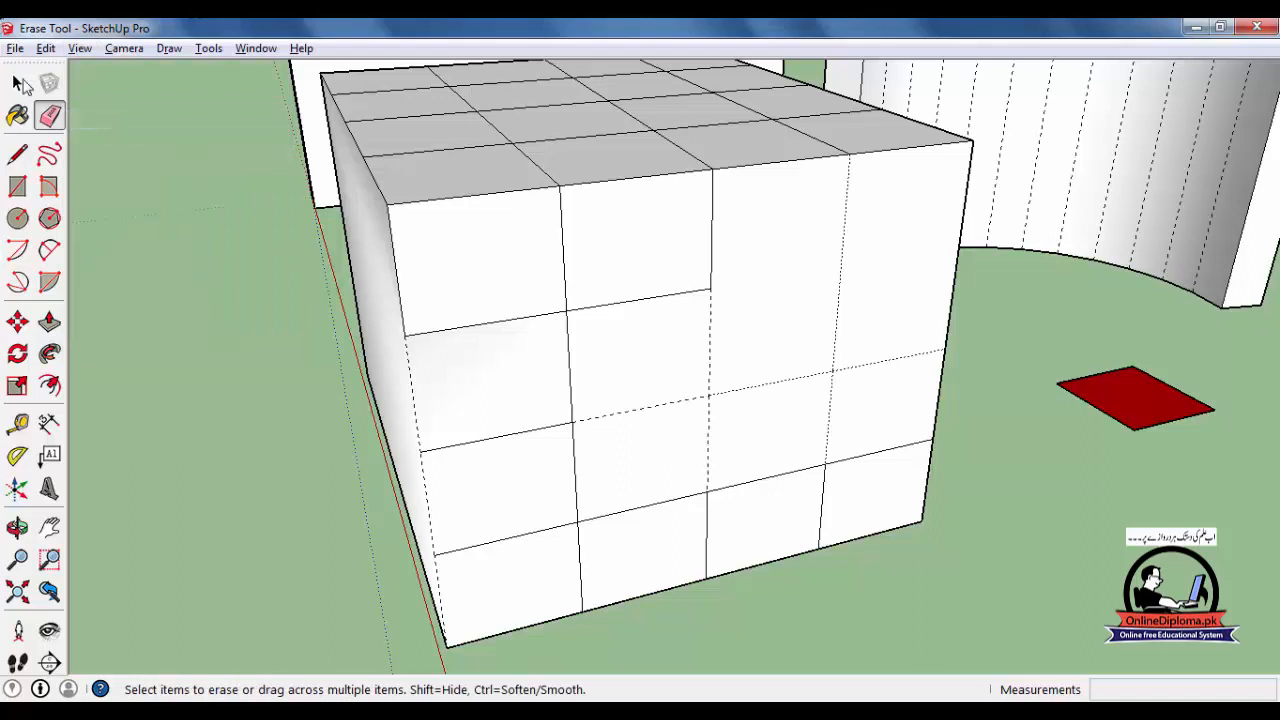
pyautogui.click(18, 84)
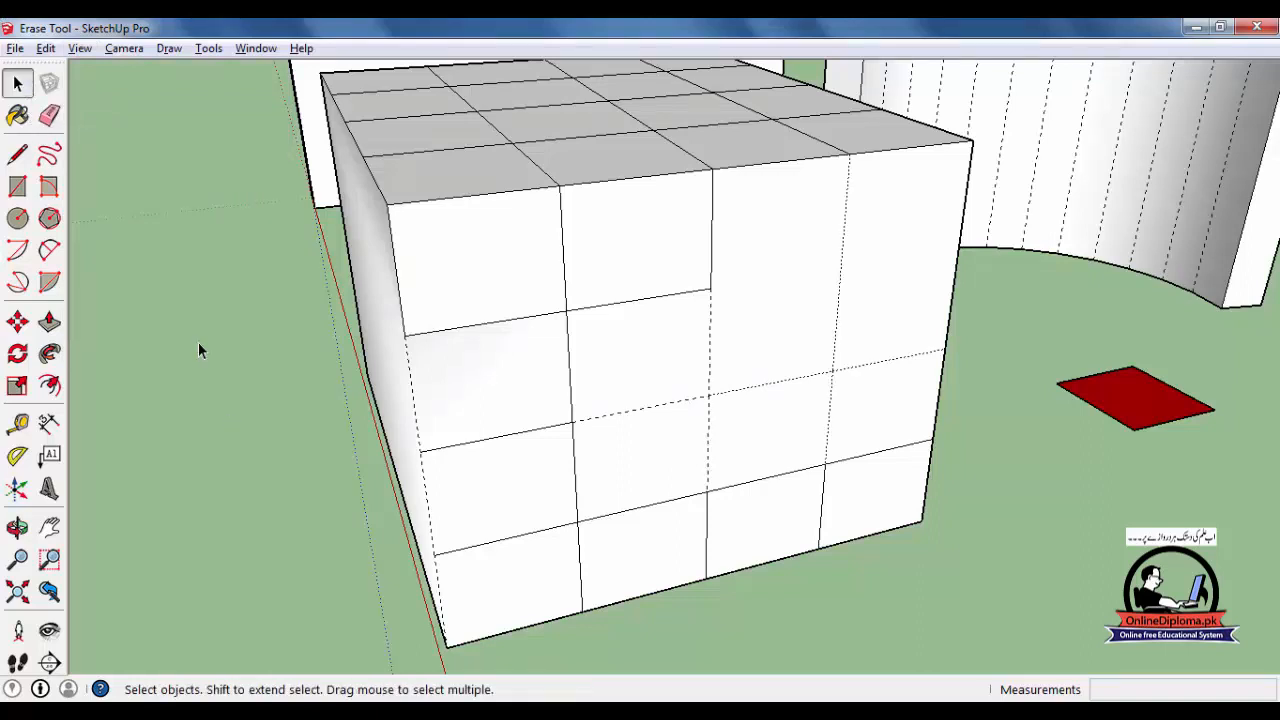
pyautogui.click(80, 48)
pyautogui.click(114, 117)
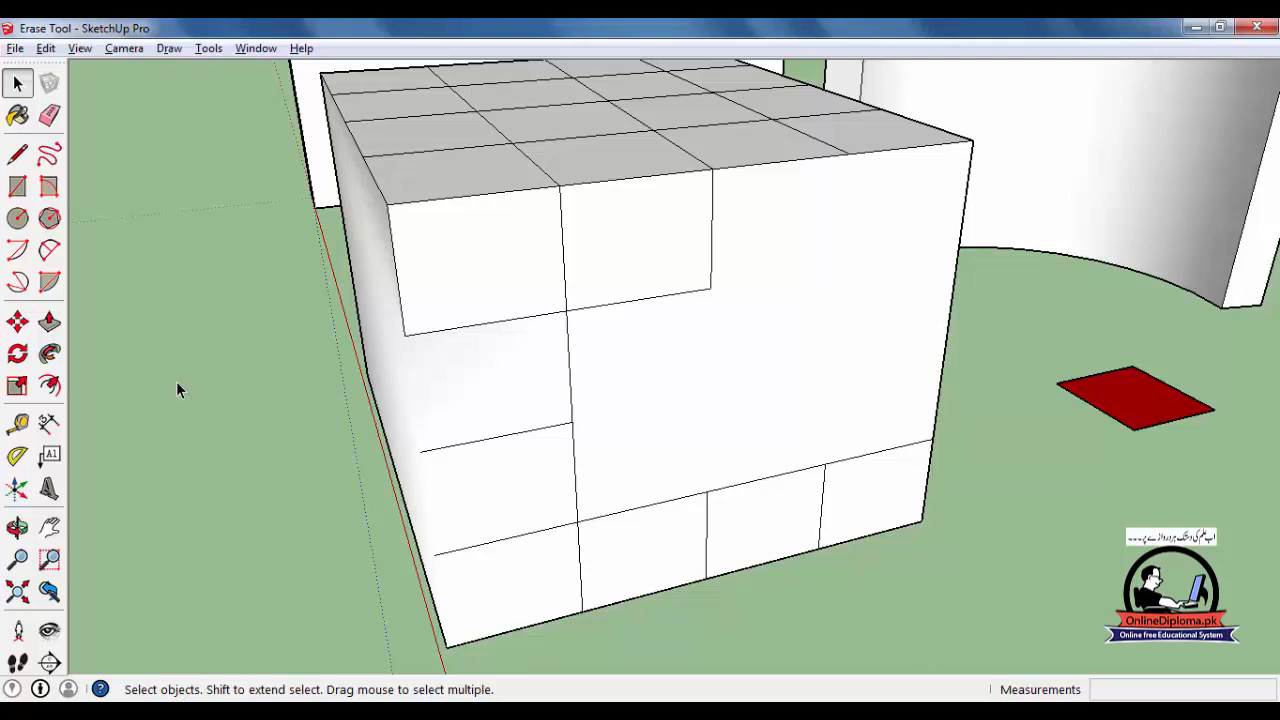
# Display the hidden geometry, try the Eraser on the dotted horizontal segments of the gridded side face, and turn the display off.
pyautogui.moveTo(598, 469); pyautogui.dragTo(543, 460, button='middle')
pyautogui.scroll(-3, 388, 446)
pyautogui.scroll(-3, 545, 474)
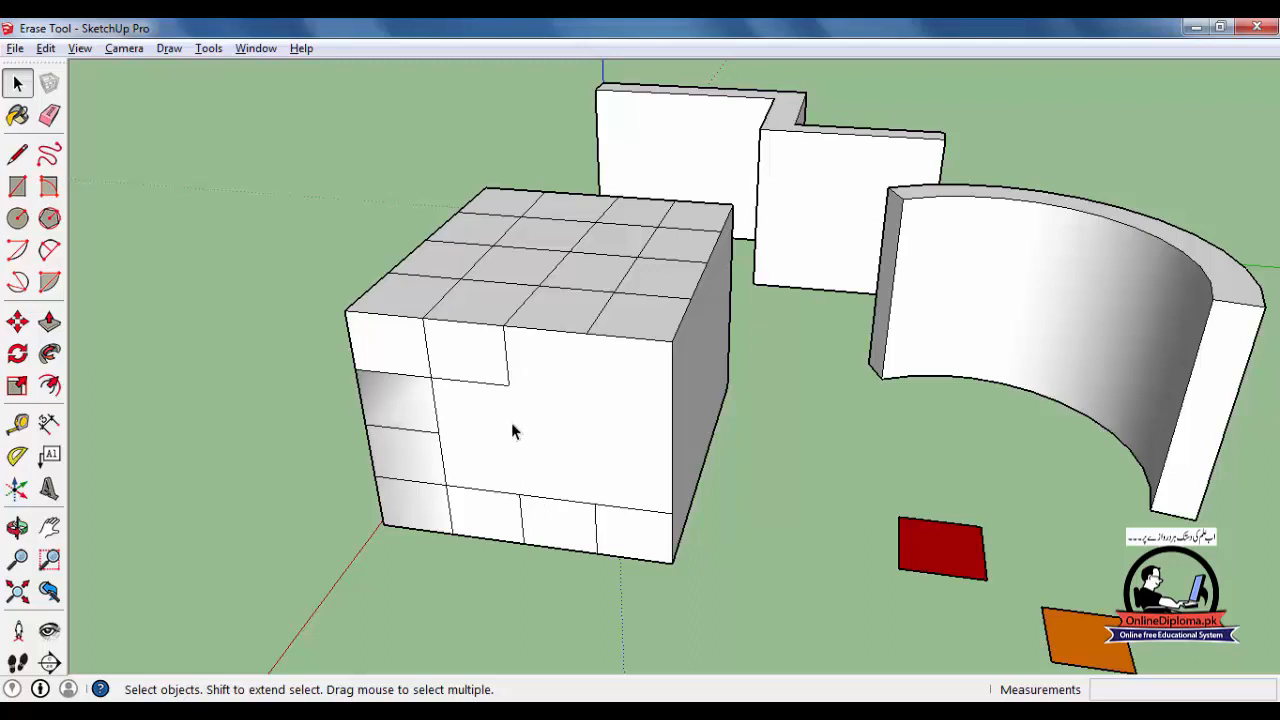
pyautogui.press('alt')
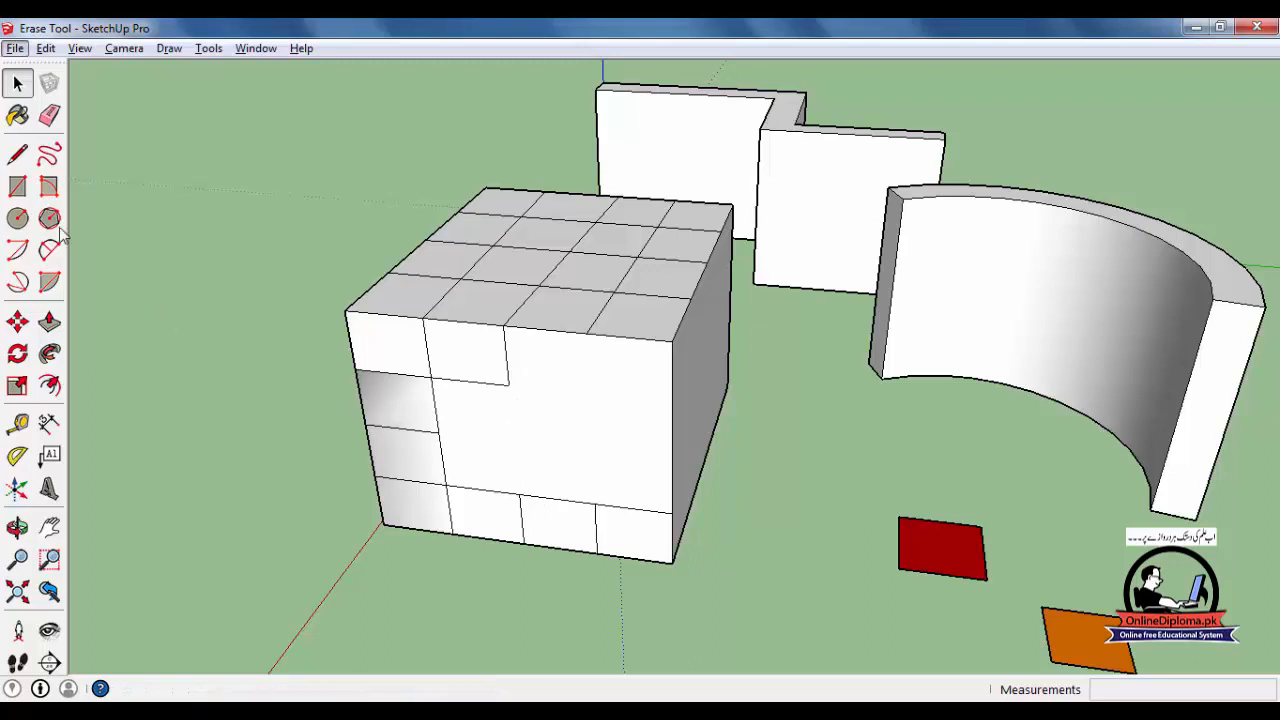
pyautogui.click(49, 116)
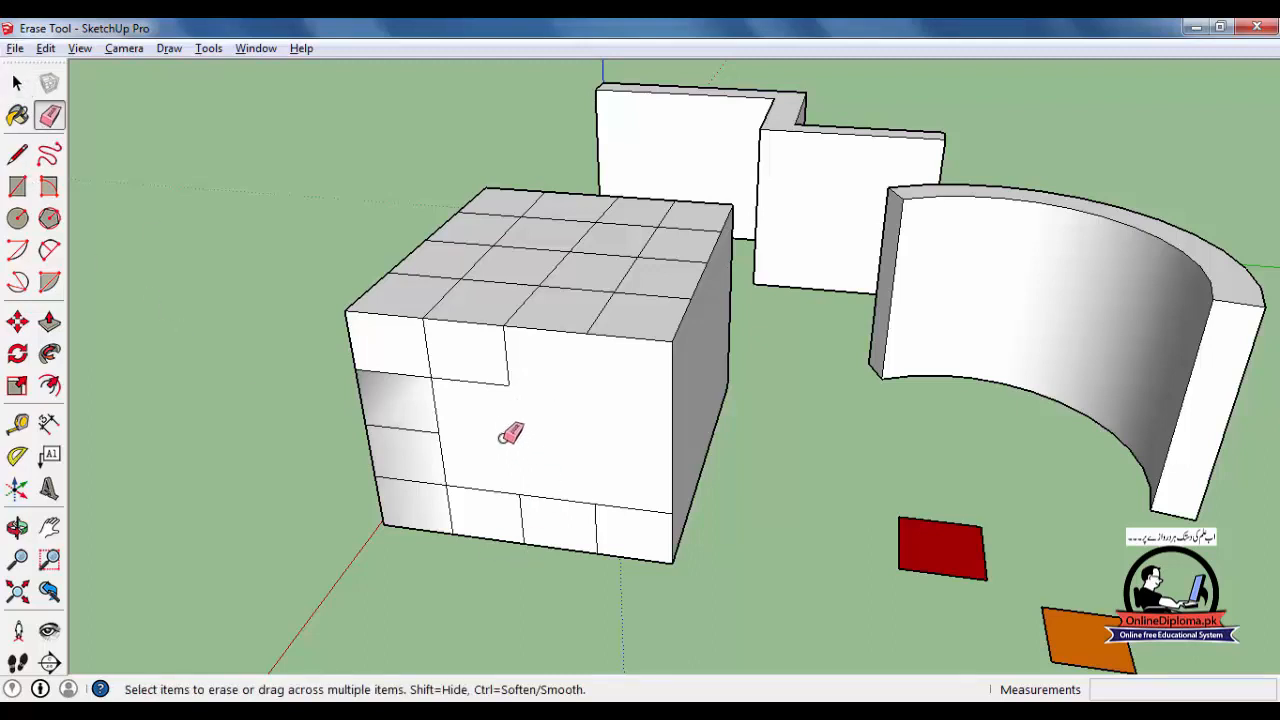
pyautogui.click(80, 48)
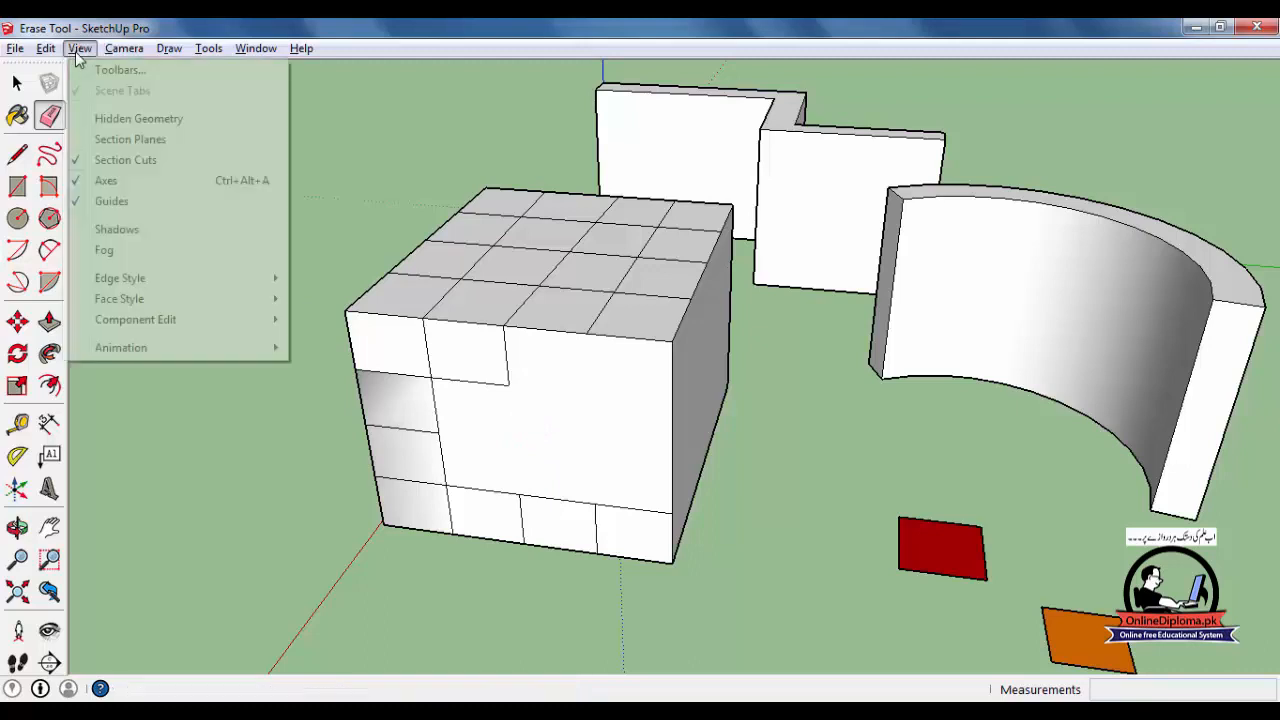
pyautogui.click(120, 117)
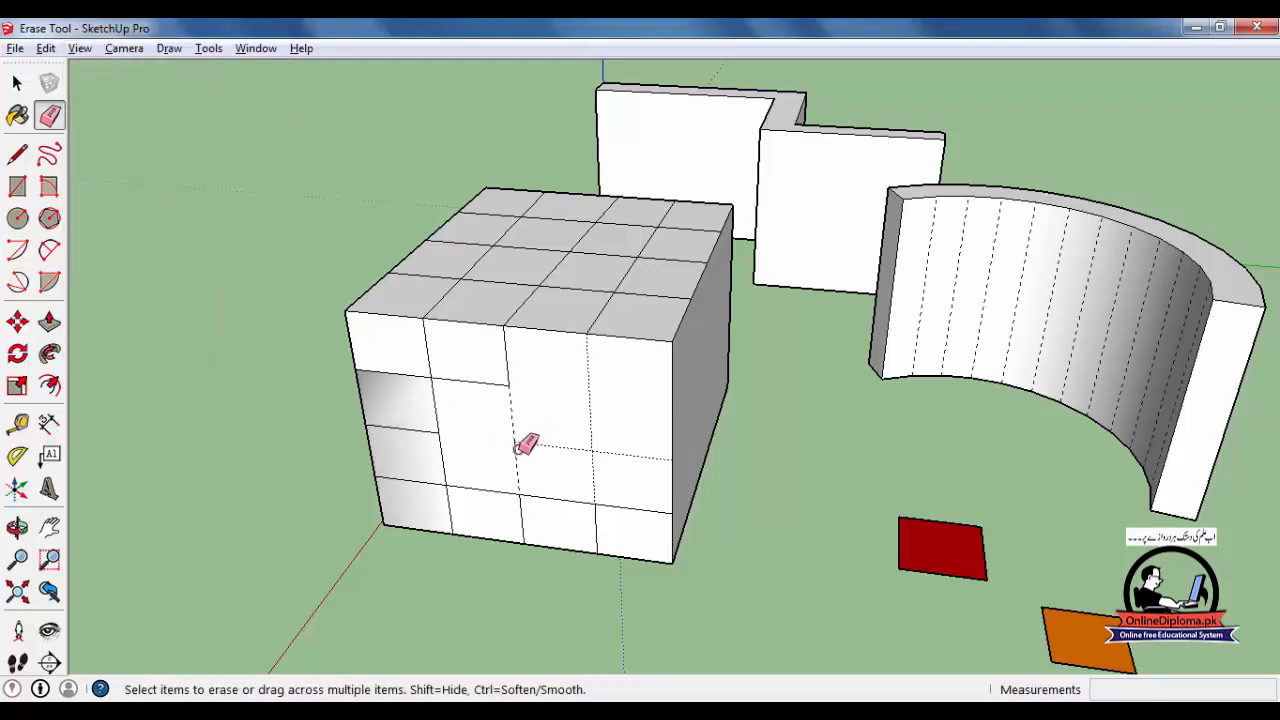
pyautogui.press('alt')
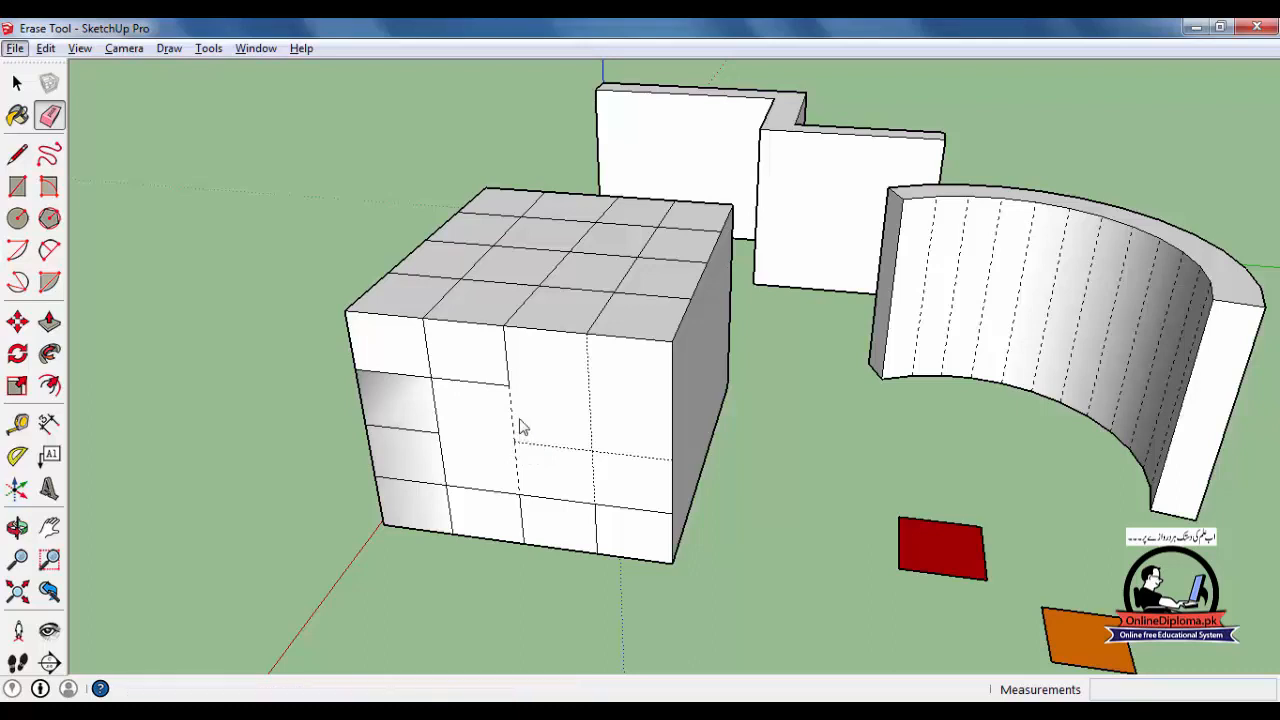
pyautogui.click(38, 114)
pyautogui.moveTo(530, 446); pyautogui.dragTo(702, 468)
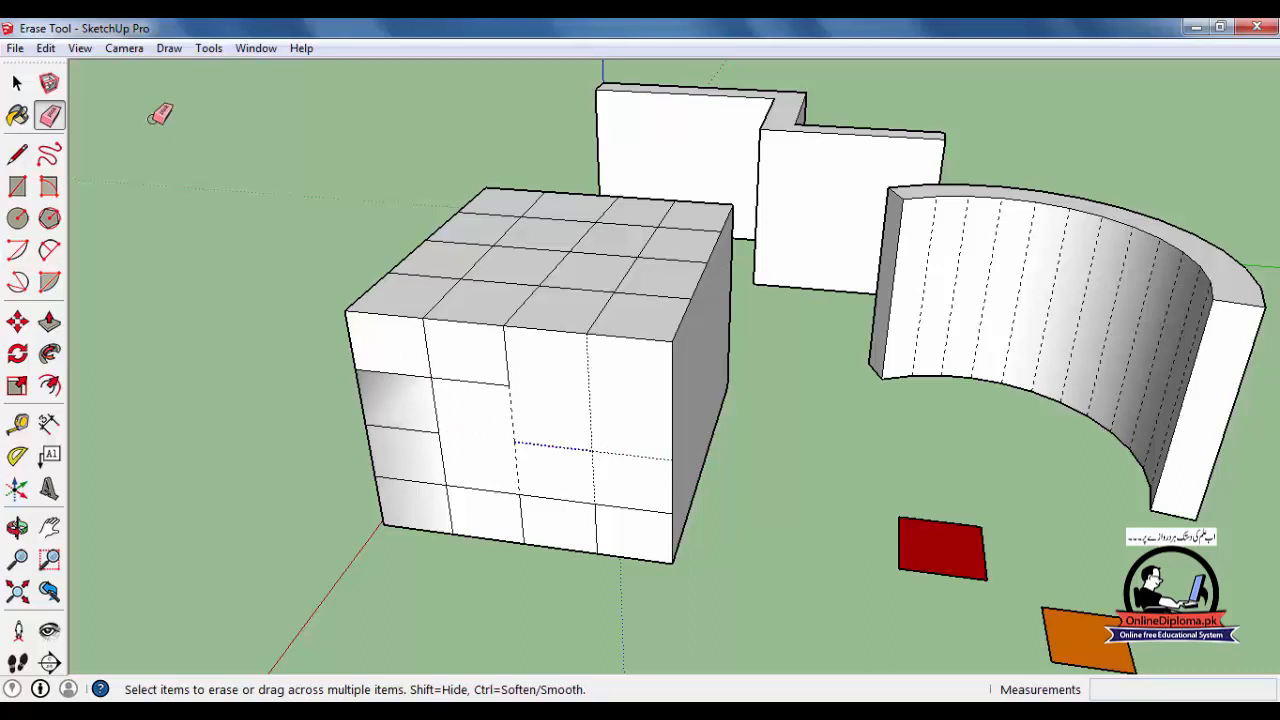
pyautogui.click(79, 48)
pyautogui.click(130, 118)
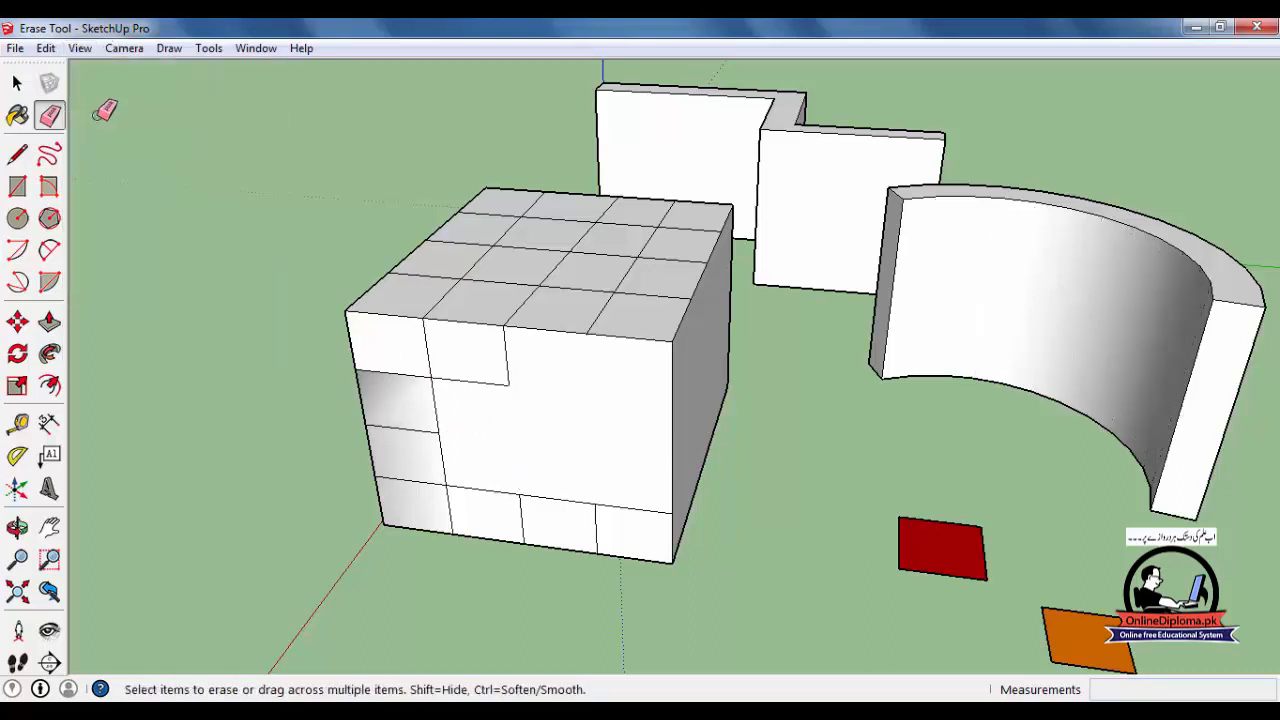
# Show the hidden geometry again, try the Eraser on the side face's dashed and dotted vertical segments, and turn the display off.
pyautogui.click(79, 48)
pyautogui.click(130, 118)
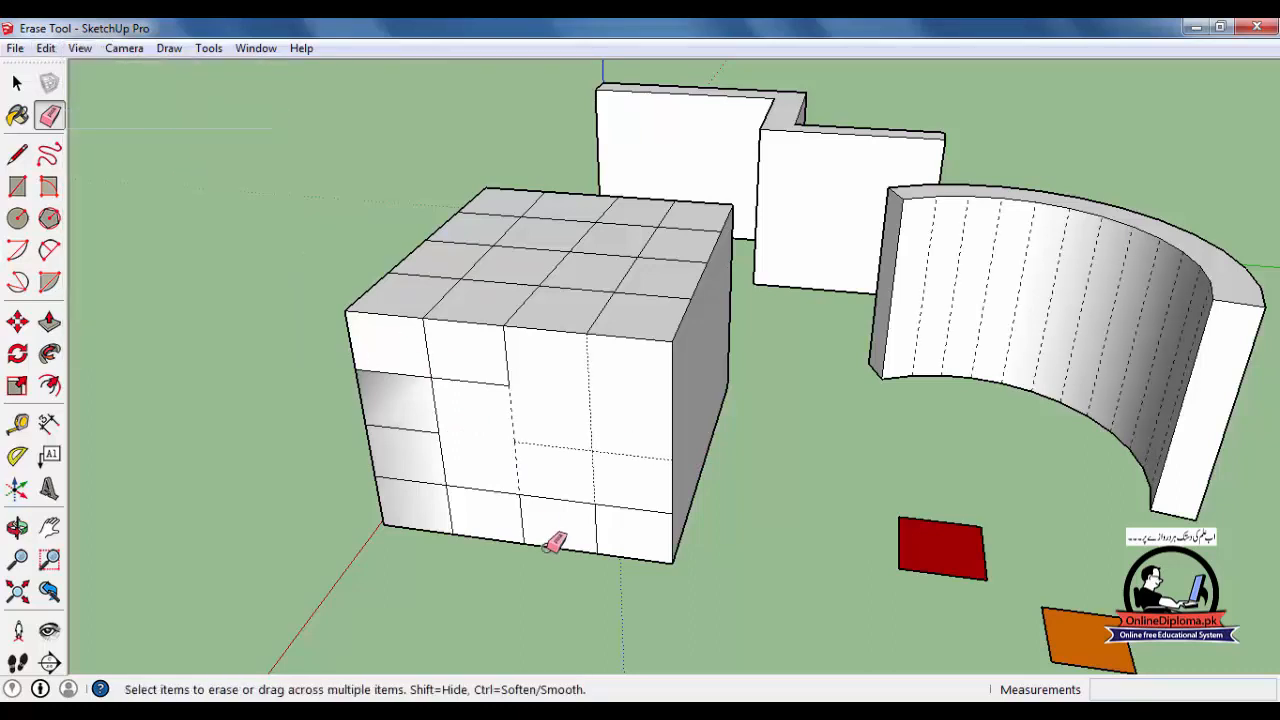
pyautogui.click(510, 420)
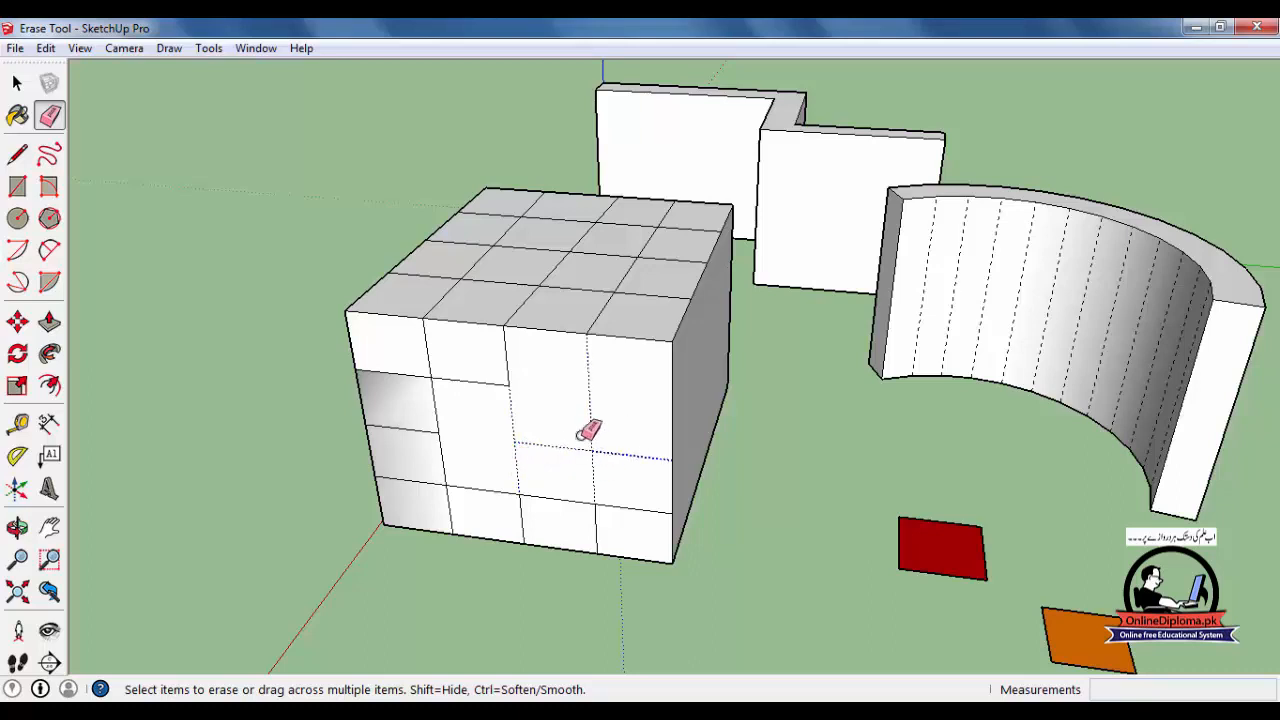
pyautogui.click(80, 48)
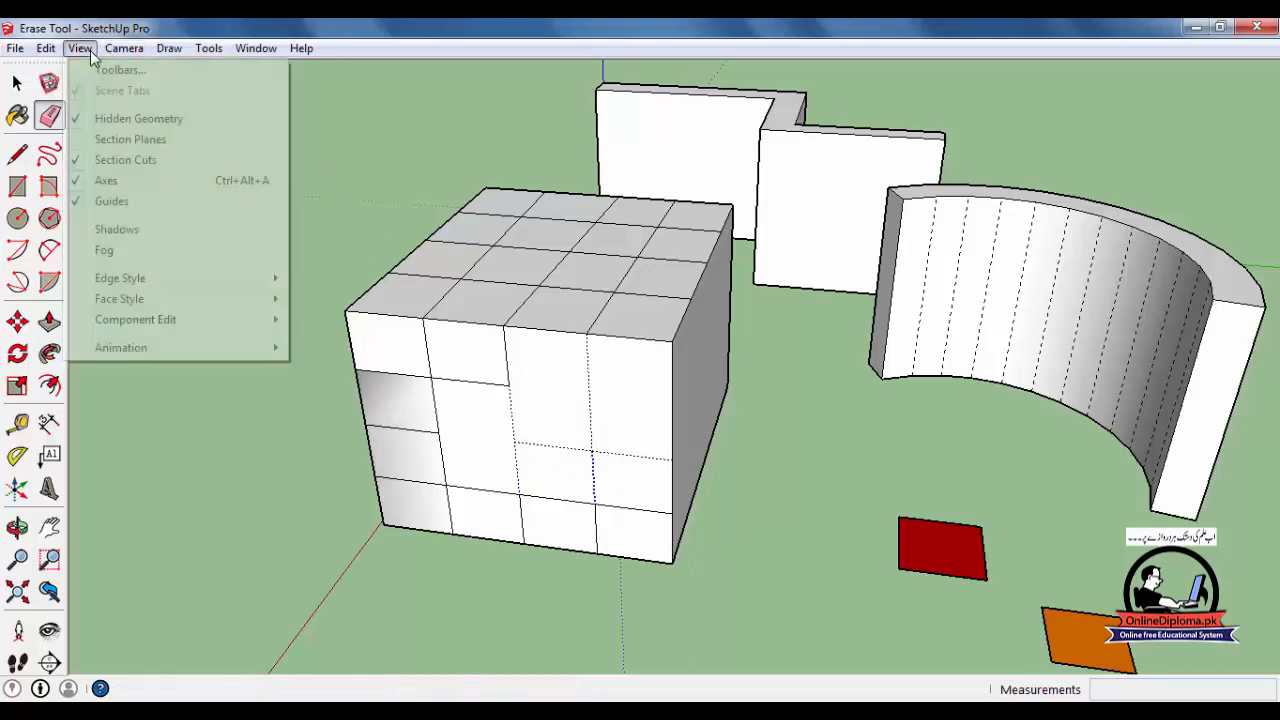
pyautogui.click(150, 118)
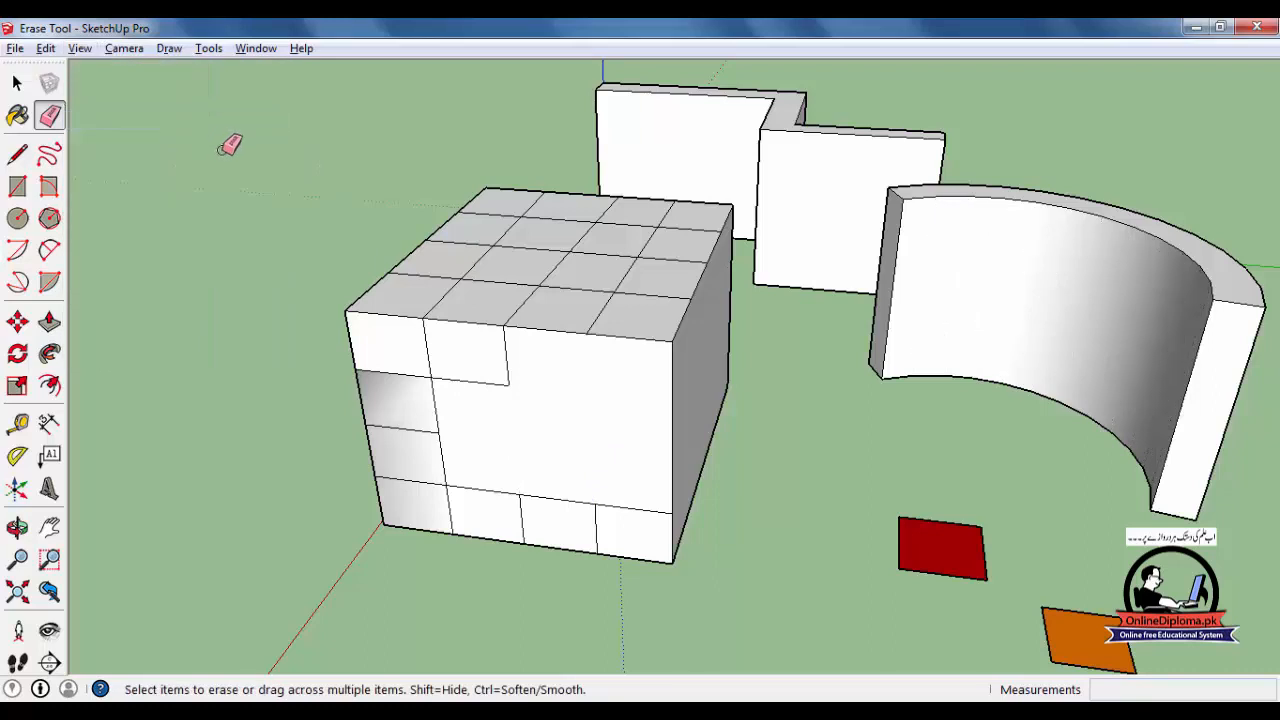
# Hide the two inner edges of the top face's near corner cell with the Eraser.
pyautogui.moveTo(634, 511); pyautogui.dragTo(374, 337, button='middle')
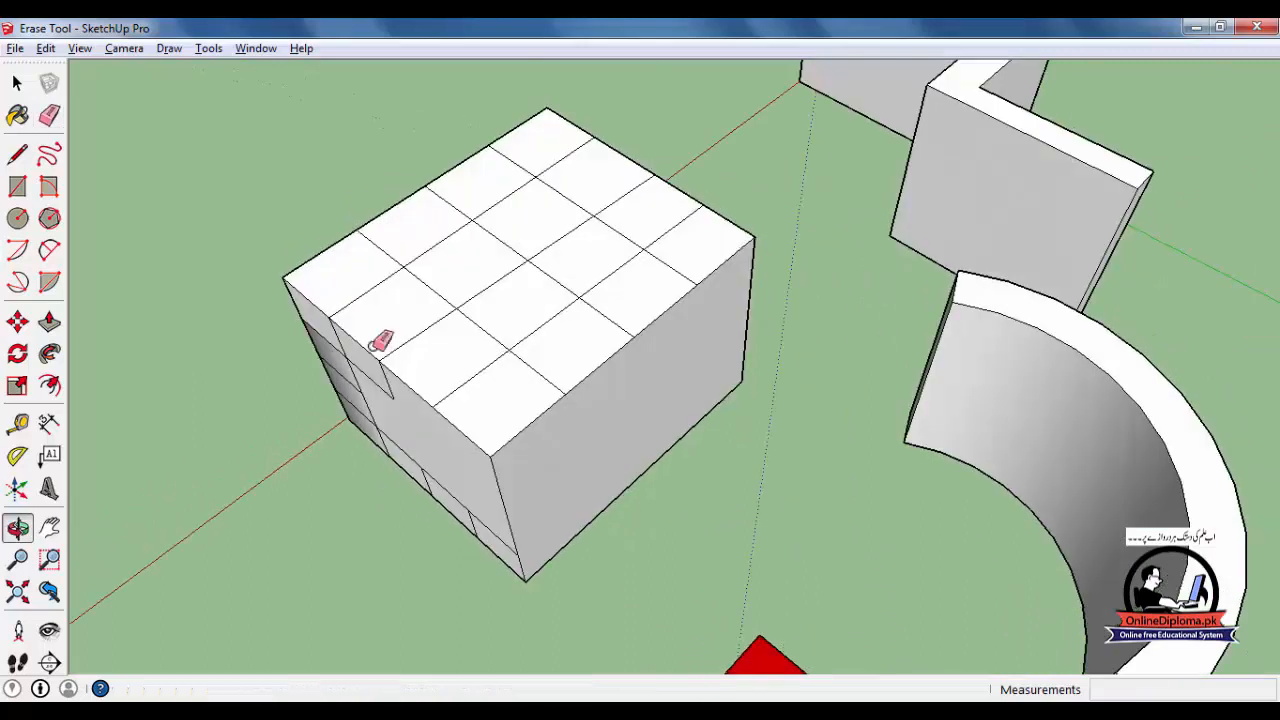
pyautogui.click(17, 83)
pyautogui.moveTo(514, 426)
pyautogui.mouseDown(button='middle')
pyautogui.moveTo(709, 251)
pyautogui.moveTo(685, 293)
pyautogui.mouseUp(button='middle')
pyautogui.moveTo(596, 388); pyautogui.dragTo(661, 429, button='middle')
pyautogui.scroll(3, 587, 273)
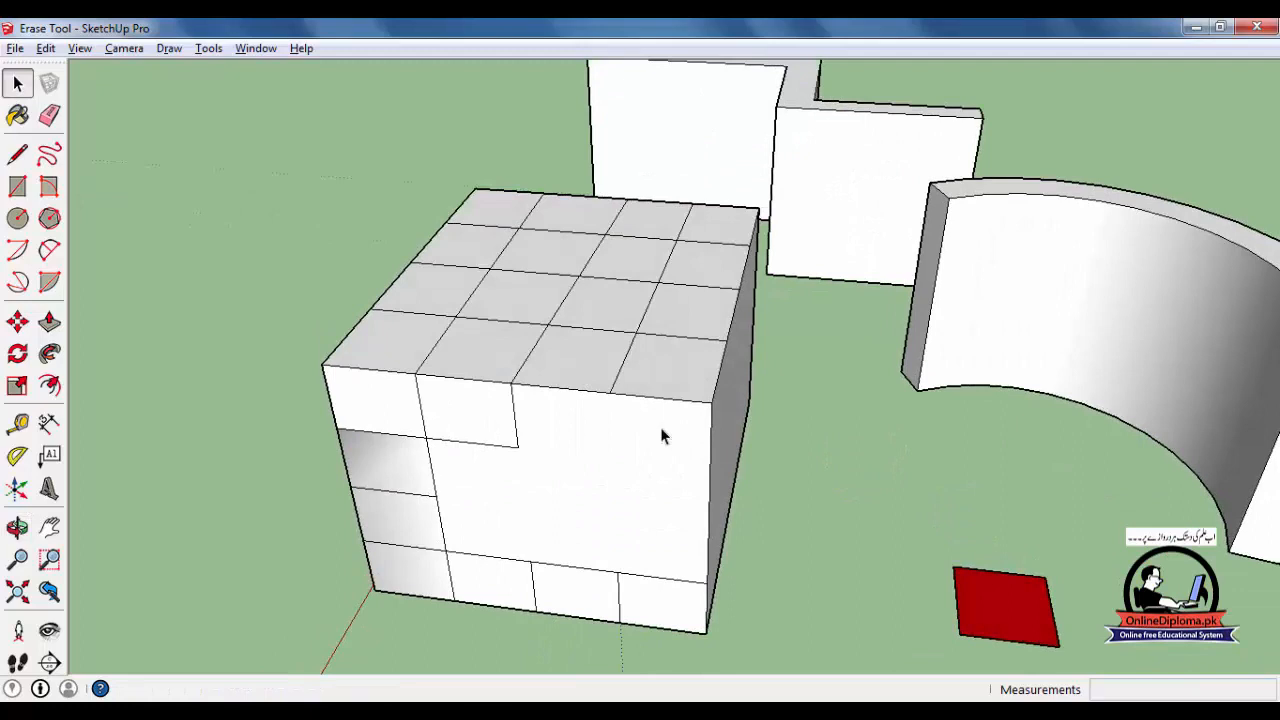
pyautogui.press('e')
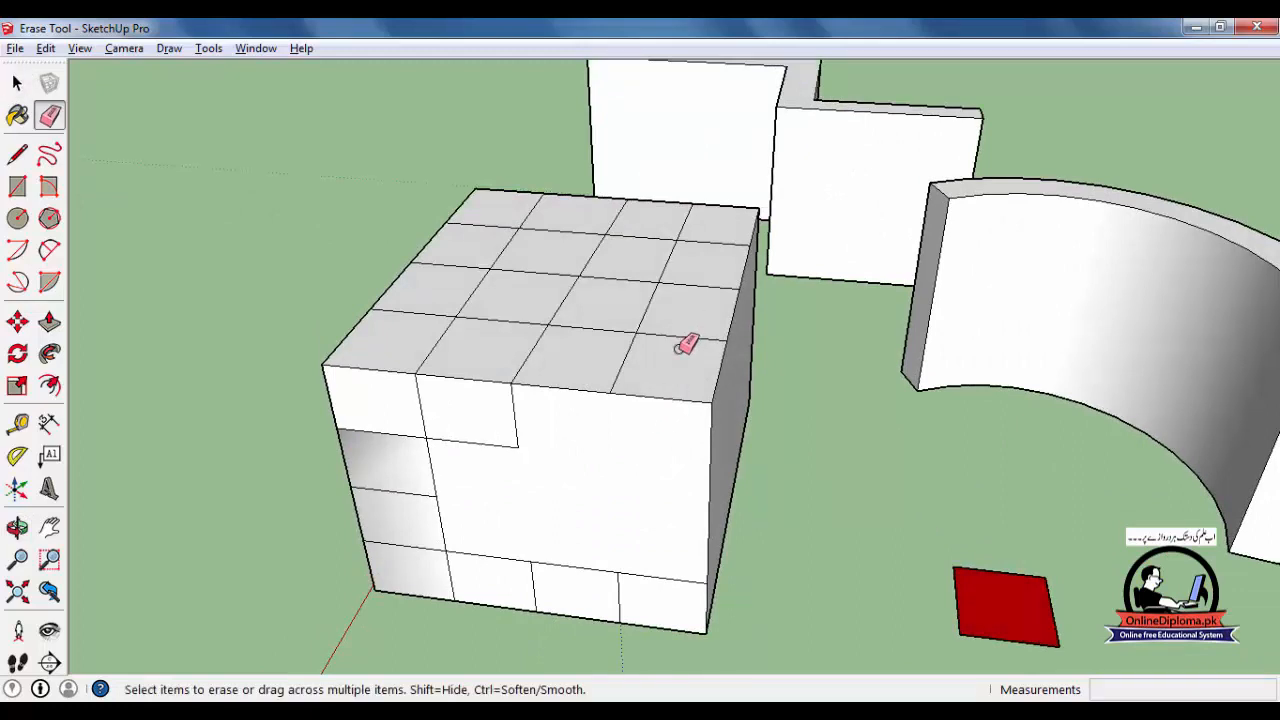
pyautogui.click(686, 339)
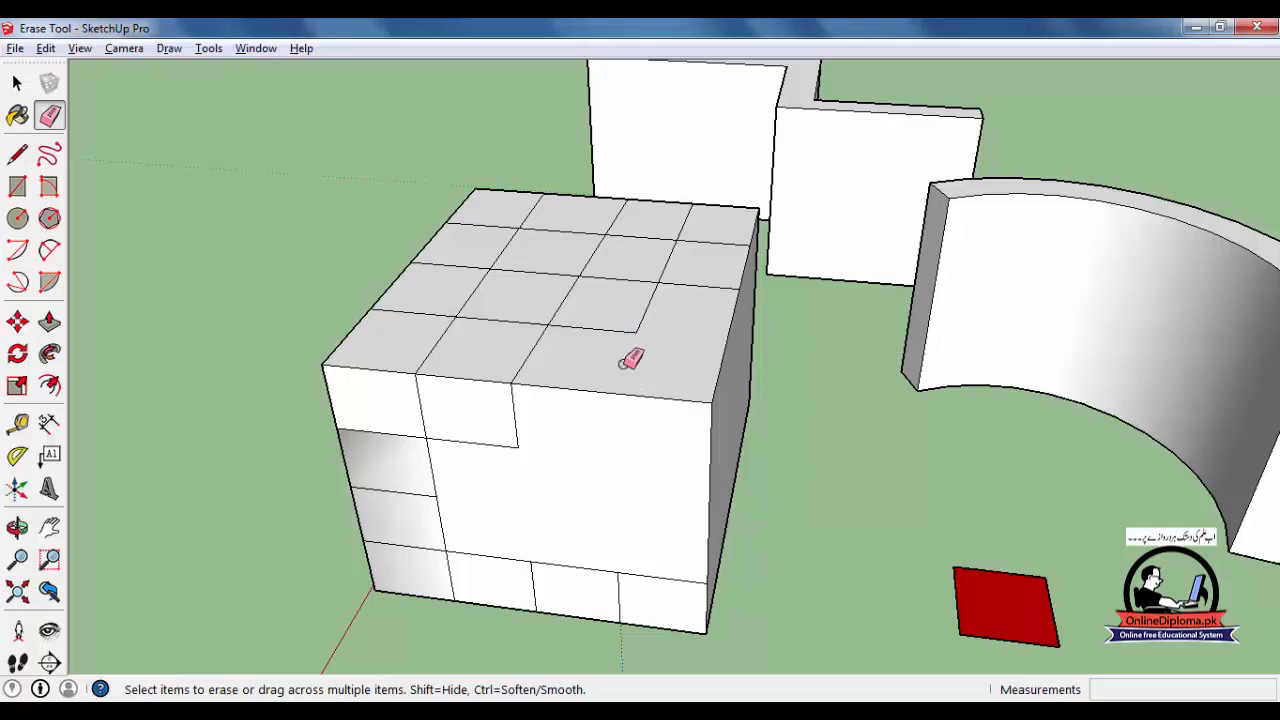
# Display the hidden geometry briefly to check the two hidden edges on the top face.
pyautogui.click(82, 48)
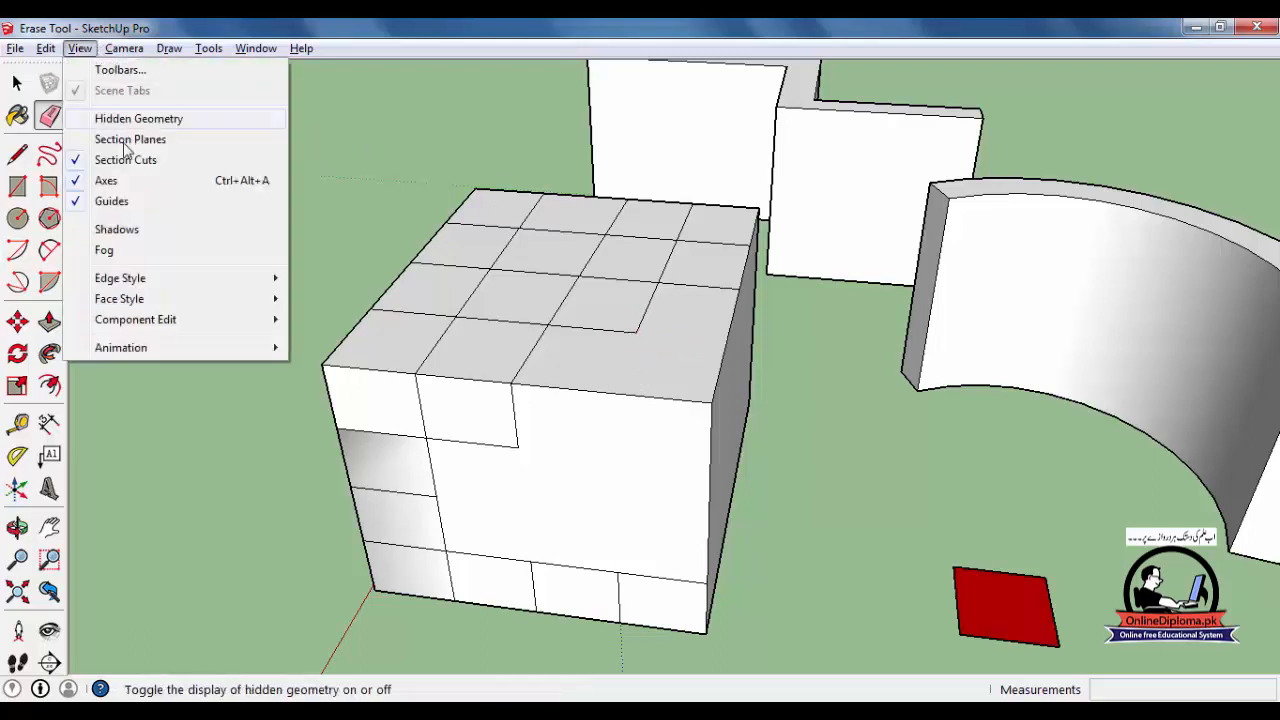
pyautogui.click(130, 119)
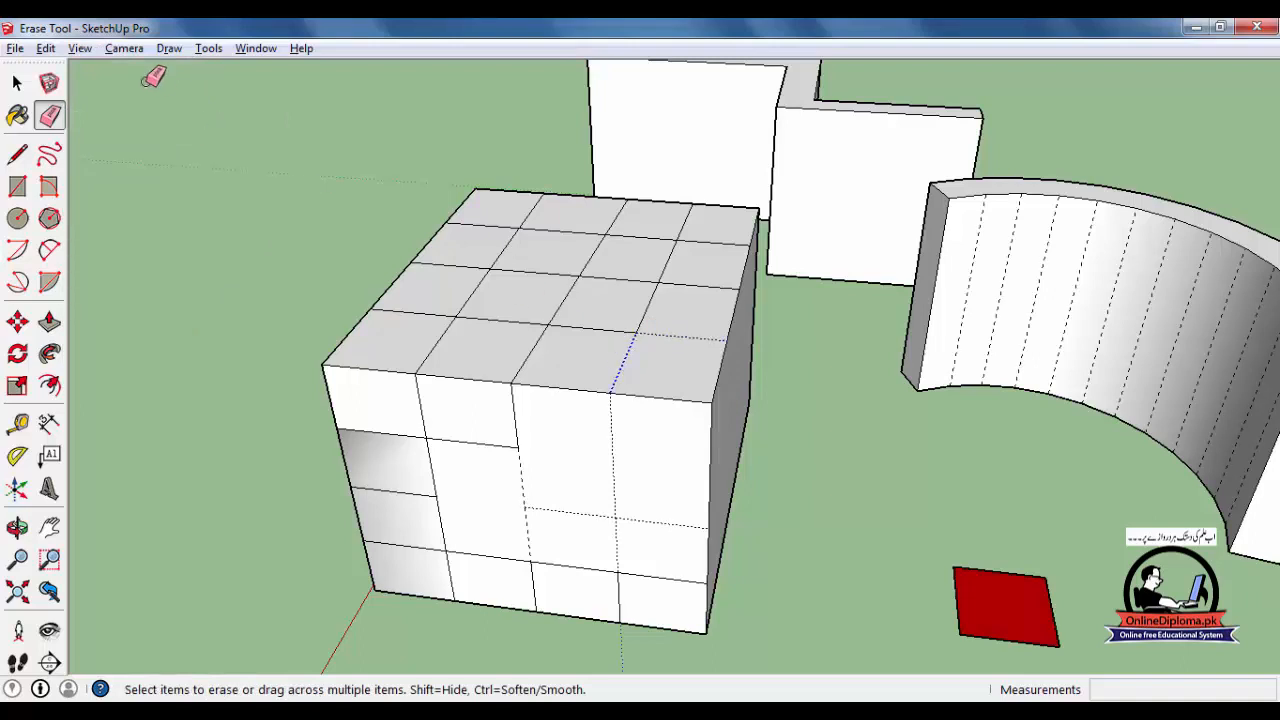
pyautogui.click(80, 50)
pyautogui.click(101, 117)
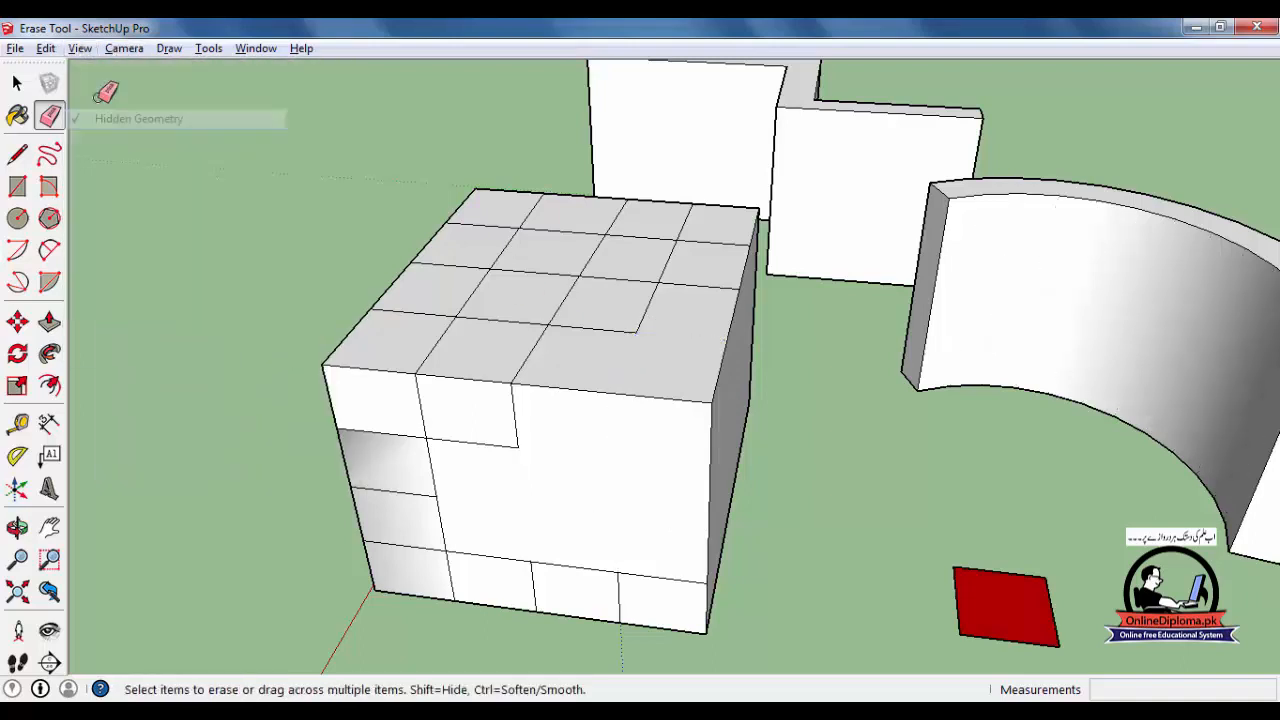
# With hidden geometry displayed, erase the two hidden edges of the top face's corner cell, and turn the display off.
pyautogui.click(80, 48)
pyautogui.click(101, 118)
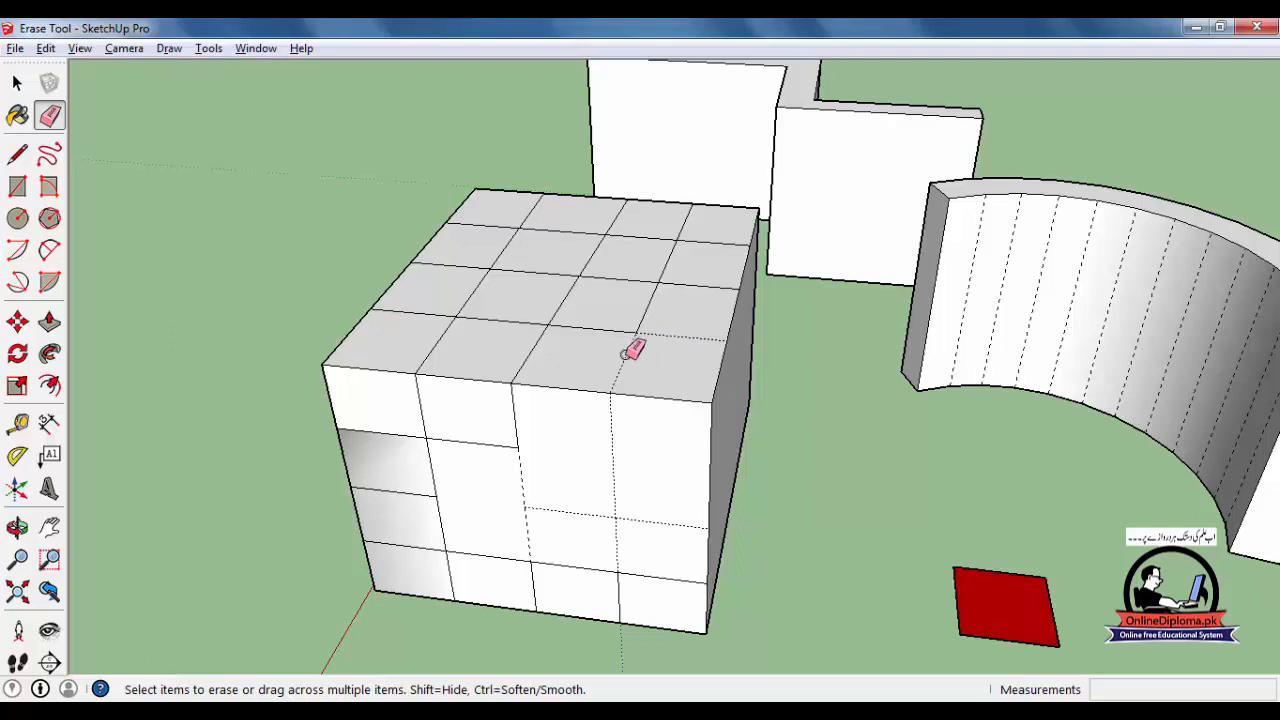
pyautogui.click(676, 339)
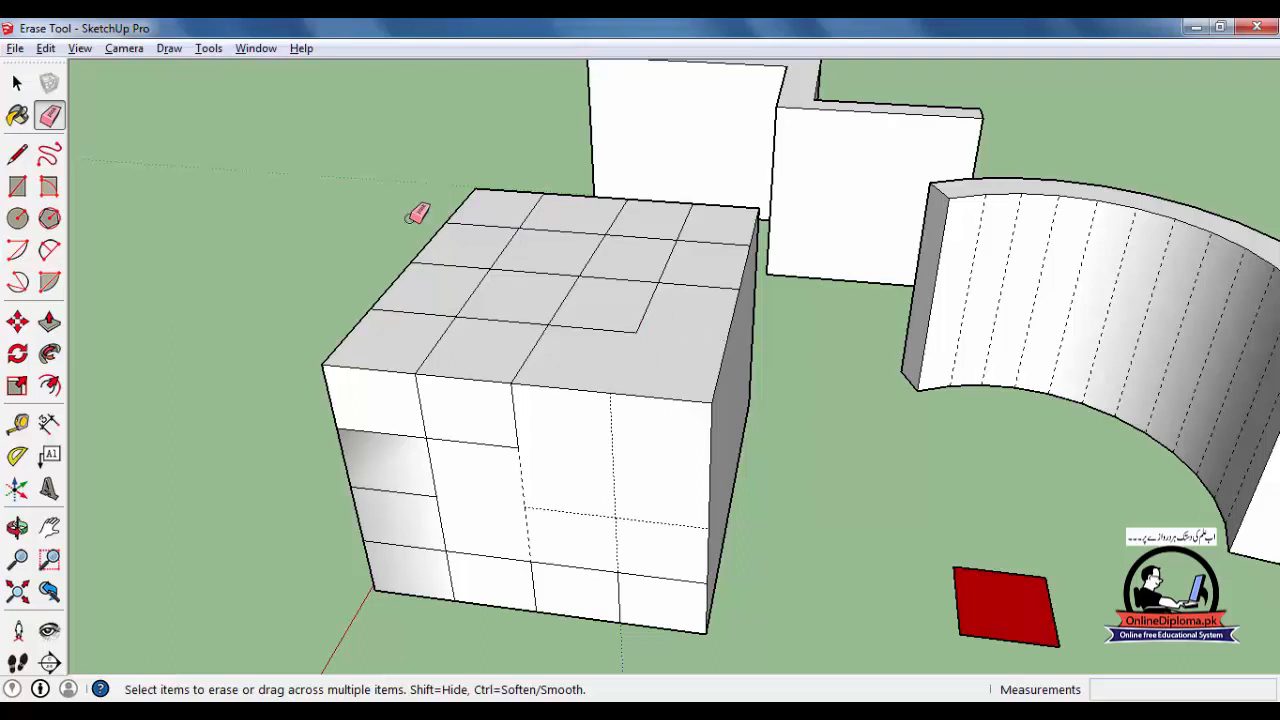
pyautogui.click(80, 48)
pyautogui.click(84, 119)
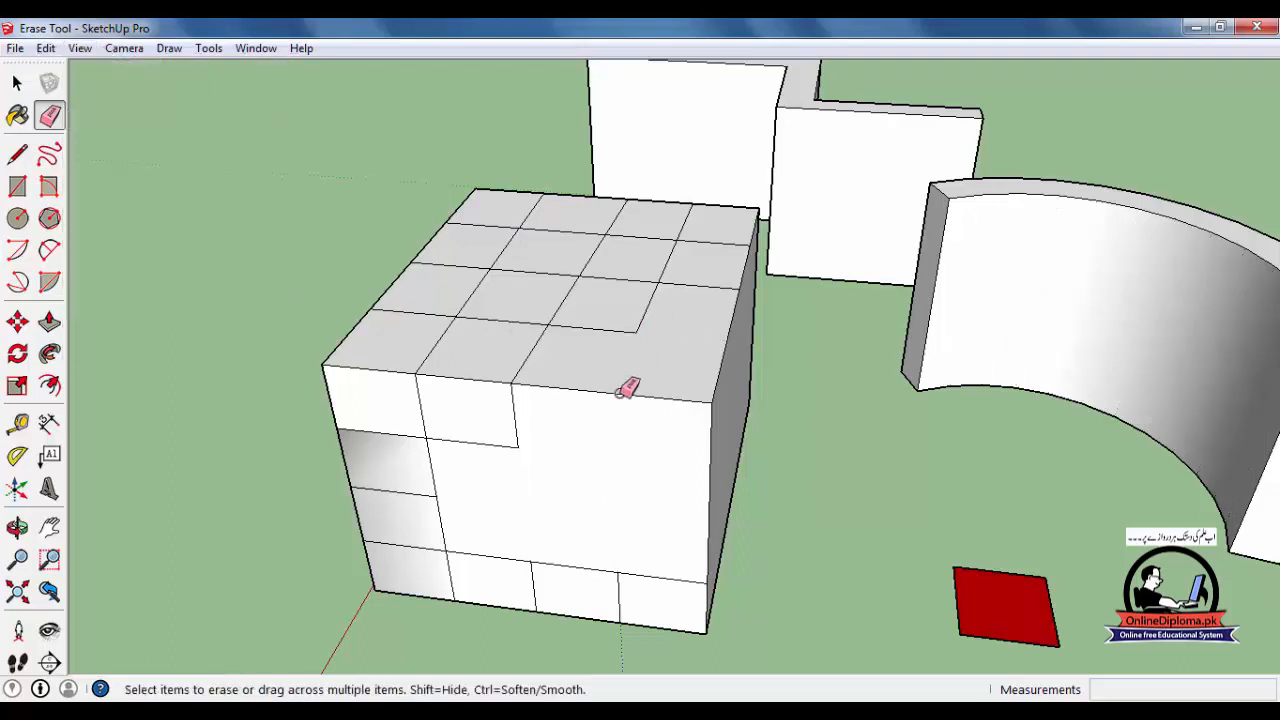
# Erase the top face's remaining grid edges and its border with the plain side face, leaving the box open.
pyautogui.moveTo(632, 318)
pyautogui.mouseDown()
pyautogui.moveTo(608, 323)
pyautogui.moveTo(651, 297)
pyautogui.mouseUp()
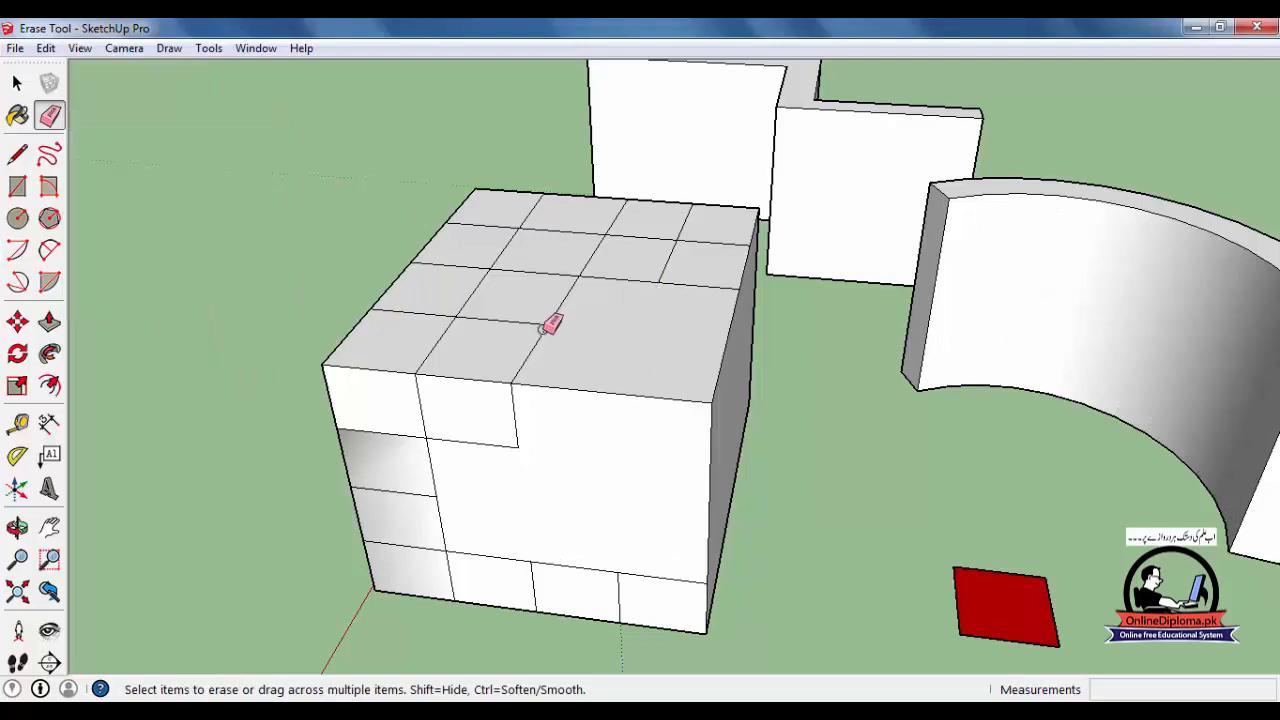
pyautogui.moveTo(549, 318)
pyautogui.mouseDown()
pyautogui.moveTo(528, 332)
pyautogui.moveTo(538, 346)
pyautogui.mouseUp()
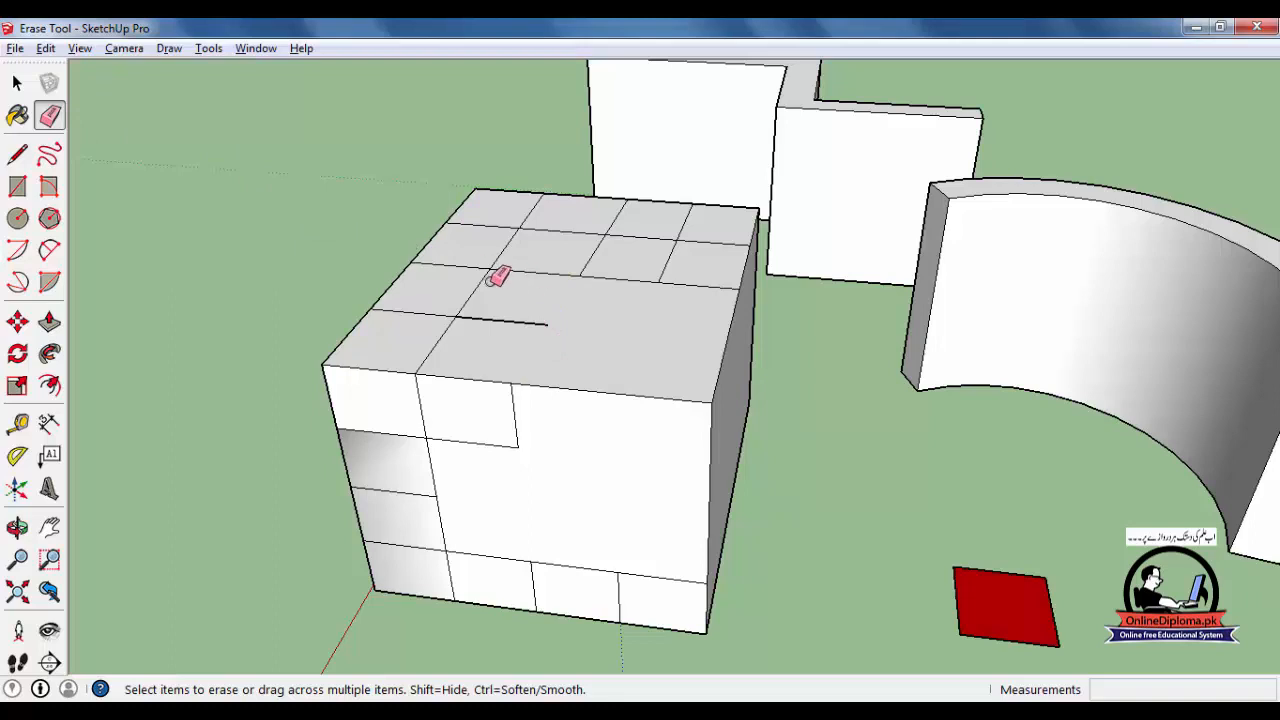
pyautogui.moveTo(506, 320); pyautogui.dragTo(547, 321)
pyautogui.hotkey('ctrl', 'z')
pyautogui.moveTo(455, 322)
pyautogui.mouseDown()
pyautogui.moveTo(501, 256)
pyautogui.moveTo(490, 316)
pyautogui.moveTo(606, 288)
pyautogui.moveTo(592, 256)
pyautogui.moveTo(606, 232)
pyautogui.moveTo(516, 220)
pyautogui.moveTo(616, 255)
pyautogui.moveTo(688, 240)
pyautogui.moveTo(677, 268)
pyautogui.moveTo(687, 280)
pyautogui.moveTo(674, 242)
pyautogui.mouseUp()
pyautogui.click(742, 340)
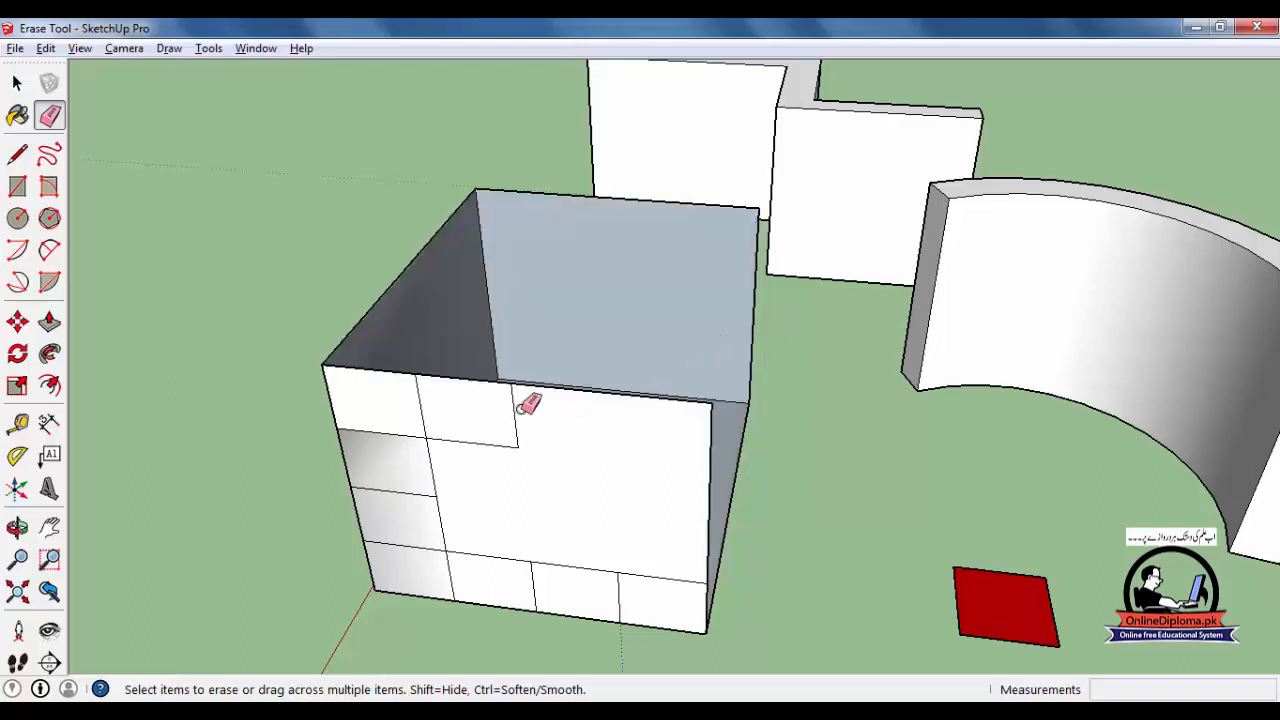
# Erase the edges of the front face's second to fourth columns, removing those faces along with the near plain corner edge.
pyautogui.moveTo(531, 389)
pyautogui.mouseDown()
pyautogui.moveTo(700, 391)
pyautogui.moveTo(700, 404)
pyautogui.mouseUp()
pyautogui.moveTo(718, 494)
pyautogui.mouseDown()
pyautogui.moveTo(694, 594)
pyautogui.moveTo(649, 583)
pyautogui.moveTo(620, 548)
pyautogui.mouseUp()
pyautogui.moveTo(547, 502)
pyautogui.mouseDown()
pyautogui.moveTo(526, 546)
pyautogui.moveTo(483, 505)
pyautogui.mouseUp()
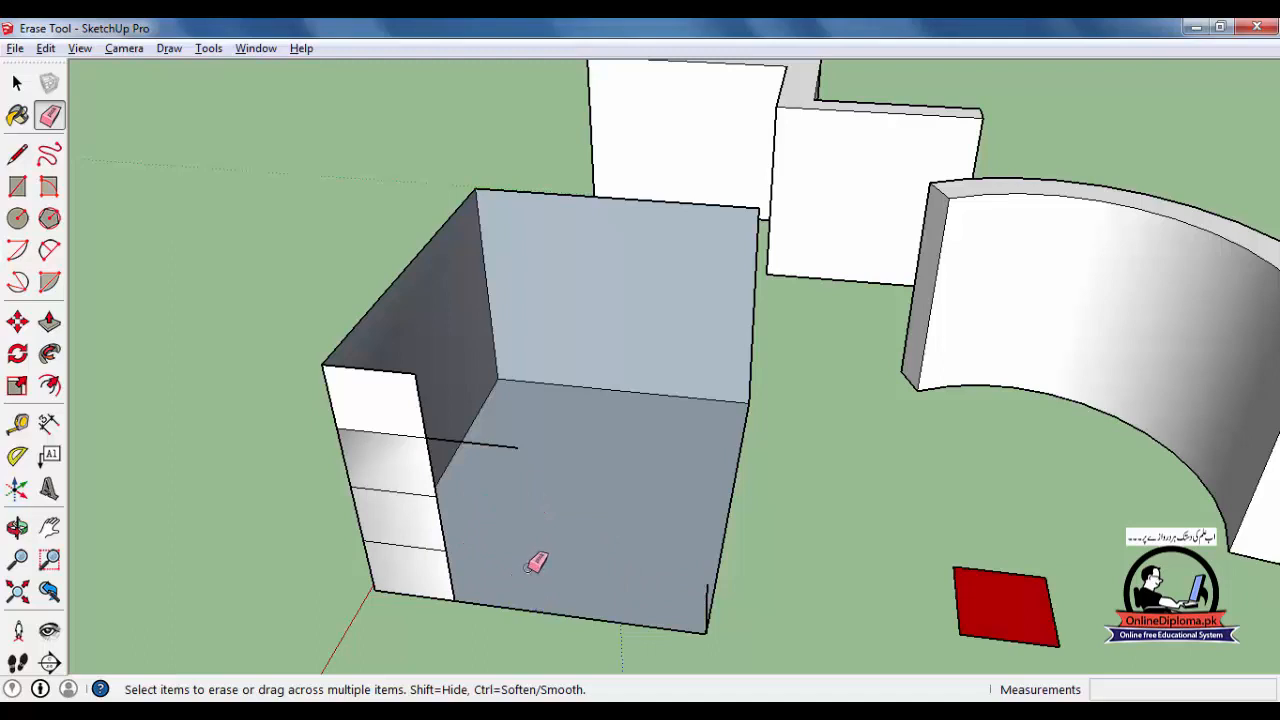
# Erase the edges of the lower three cells in the front face's first column, keeping only its top cell.
pyautogui.click(447, 564)
pyautogui.click(441, 535)
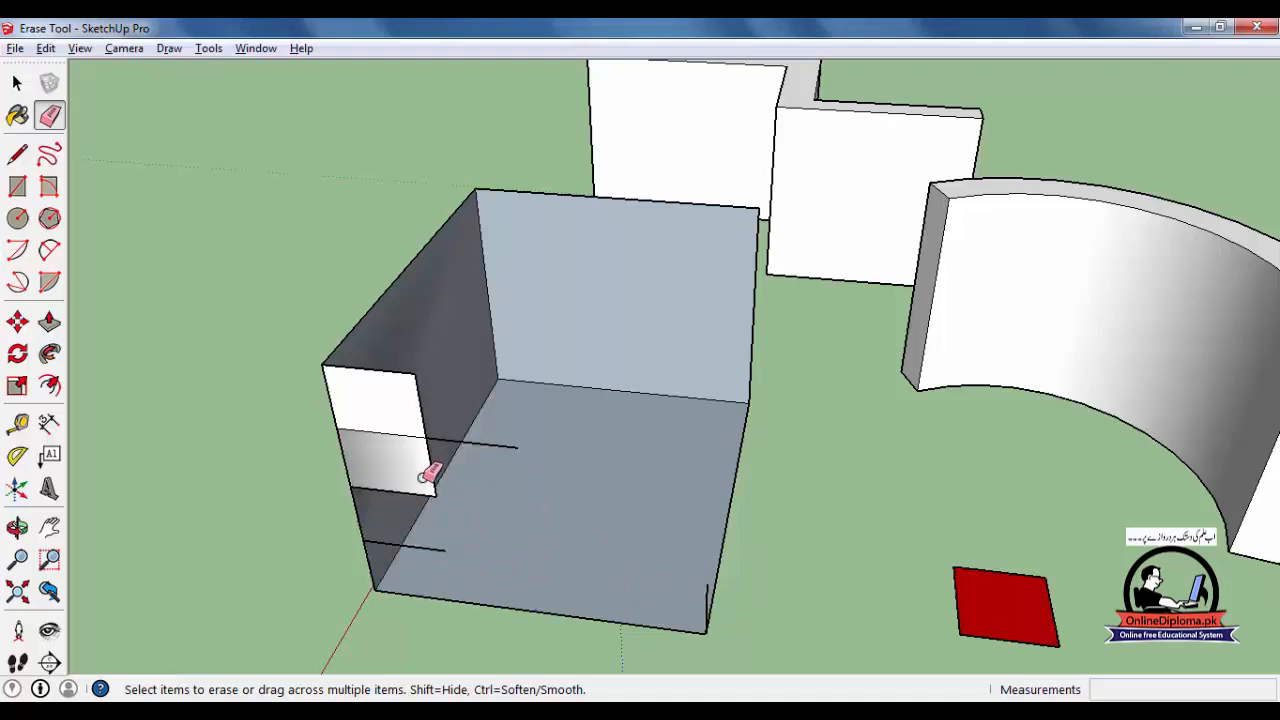
pyautogui.click(430, 448)
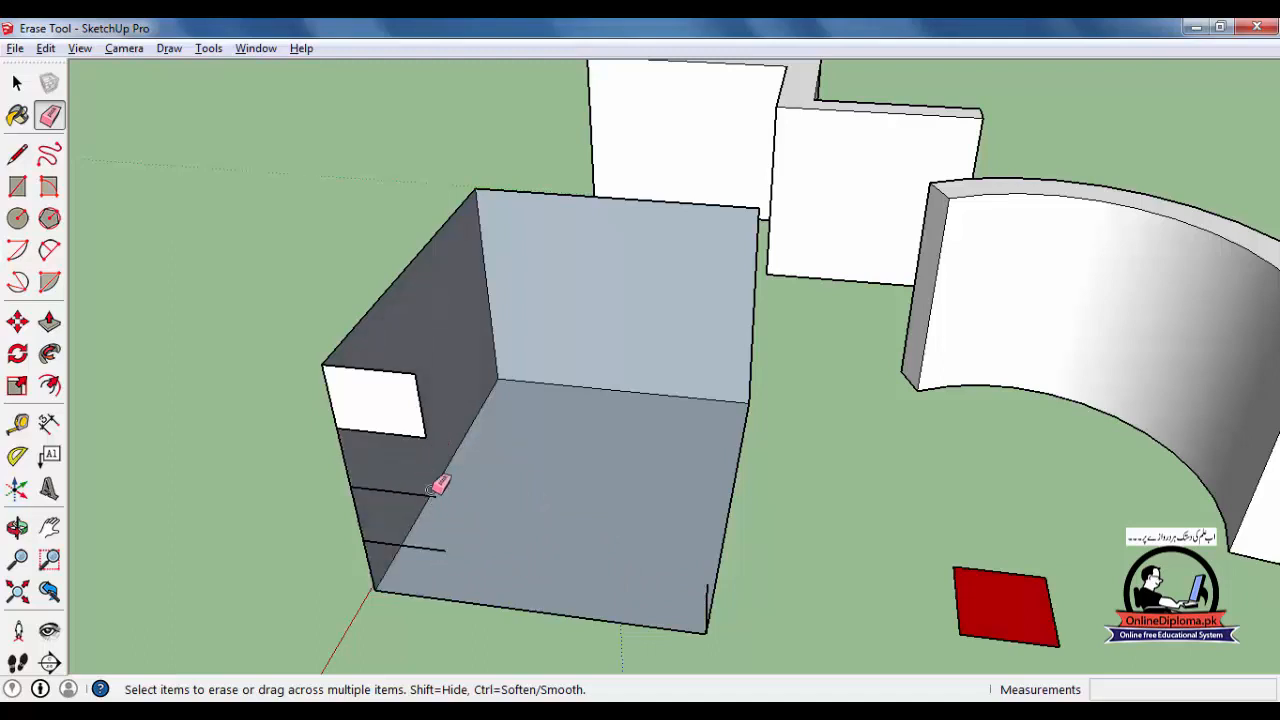
pyautogui.click(432, 490)
pyautogui.click(428, 490)
pyautogui.click(422, 545)
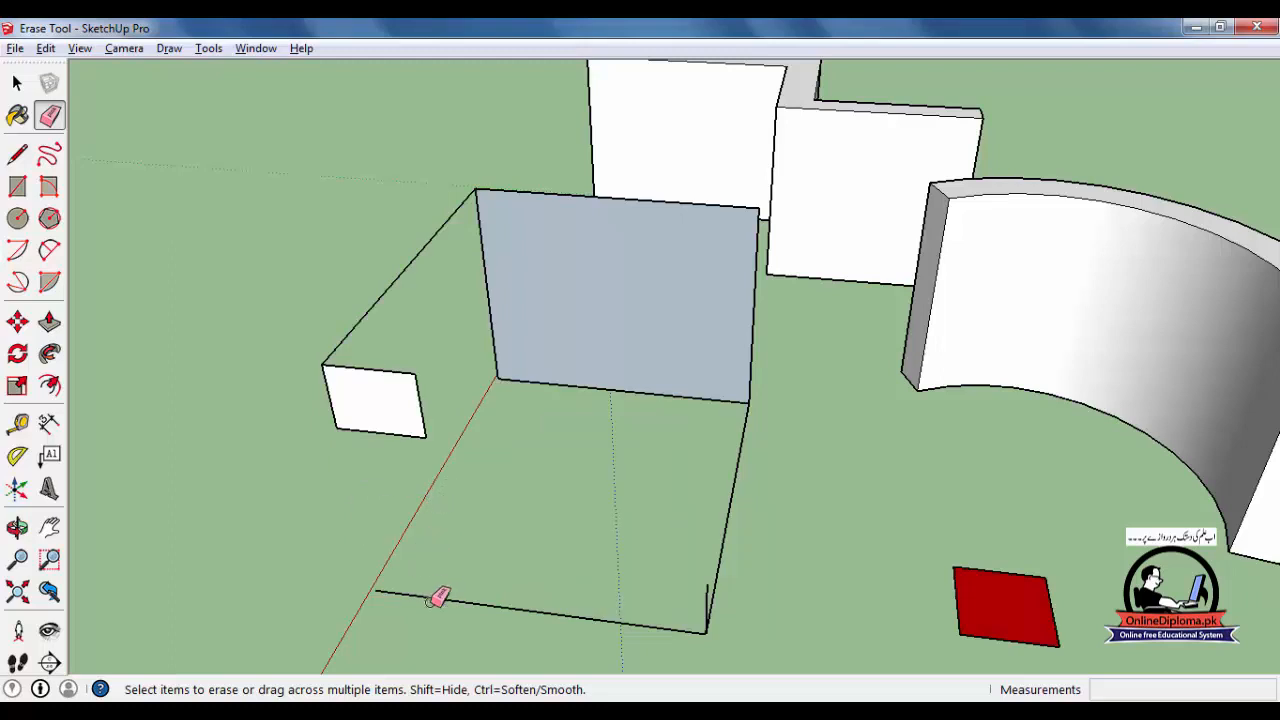
# Erase the remaining front cell, back face and base edges to remove the rest of the box.
pyautogui.moveTo(397, 380)
pyautogui.mouseDown()
pyautogui.moveTo(434, 374)
pyautogui.moveTo(423, 437)
pyautogui.moveTo(324, 399)
pyautogui.moveTo(337, 346)
pyautogui.mouseUp()
pyautogui.moveTo(541, 191); pyautogui.dragTo(484, 232)
pyautogui.click(638, 392)
pyautogui.moveTo(726, 484)
pyautogui.mouseDown()
pyautogui.moveTo(743, 463)
pyautogui.moveTo(748, 410)
pyautogui.mouseUp()
pyautogui.click(754, 380)
pyautogui.moveTo(707, 610); pyautogui.dragTo(632, 607)
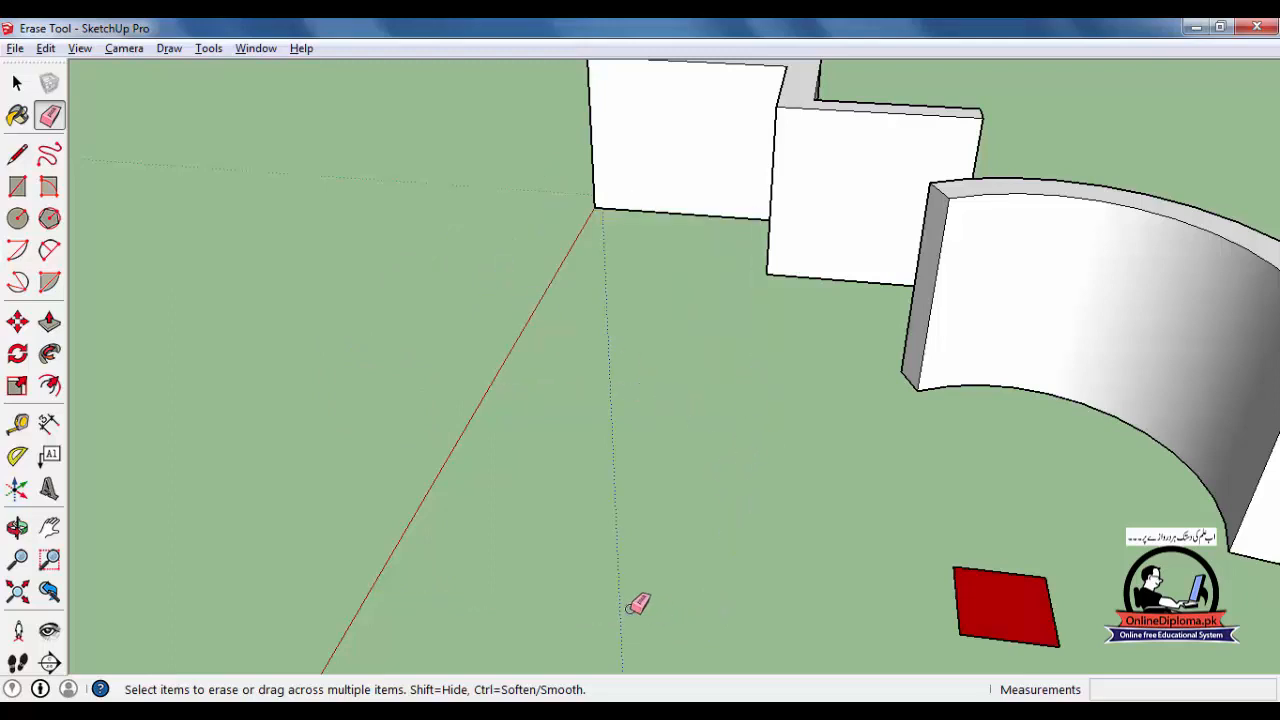